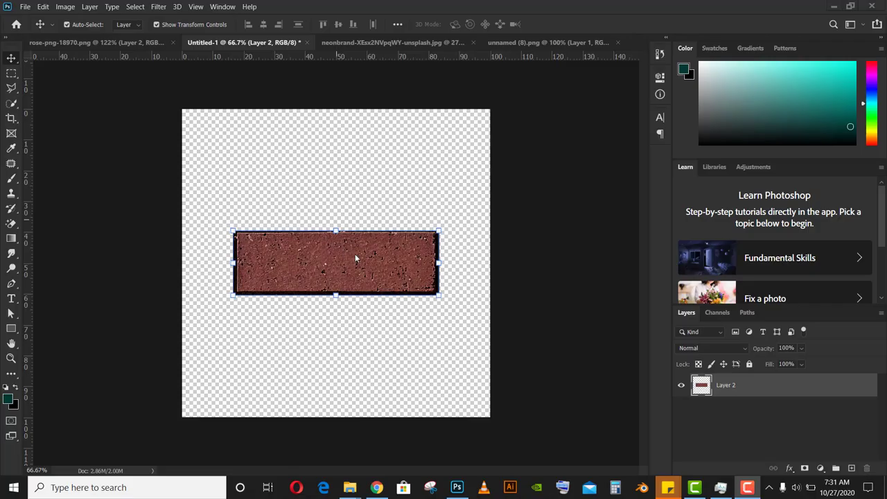
Define the brick image as pattern 'Brick' and add empty Layer 3 above it
left_click(43, 7)
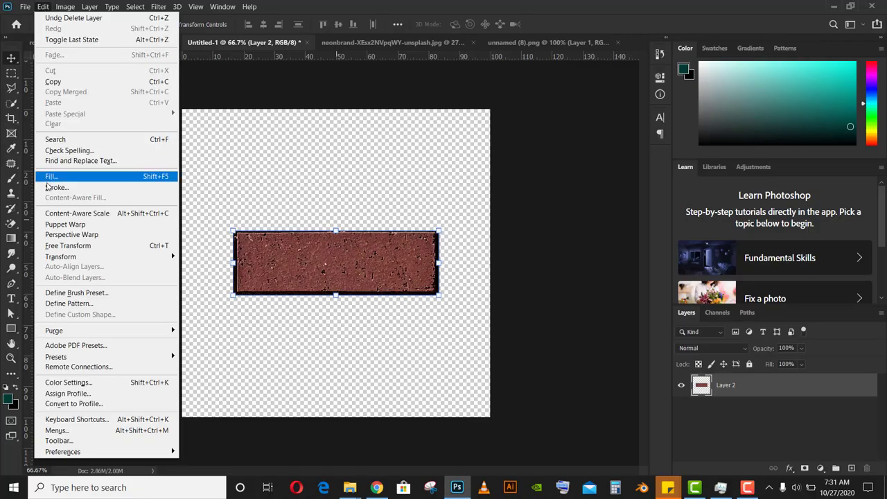
left_click(61, 304)
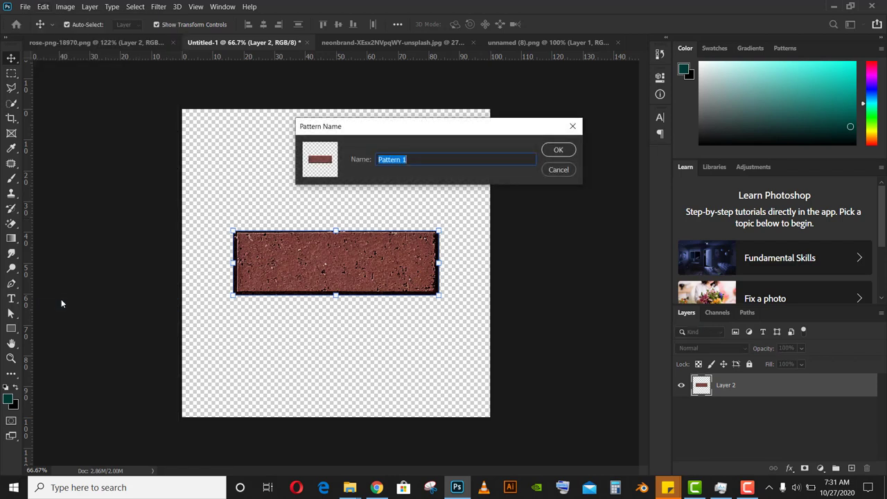
type("Brick")
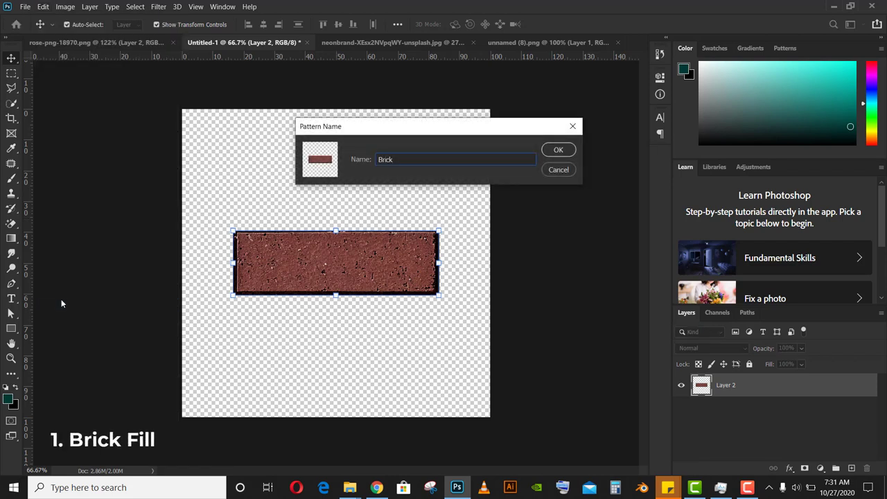
key("Return")
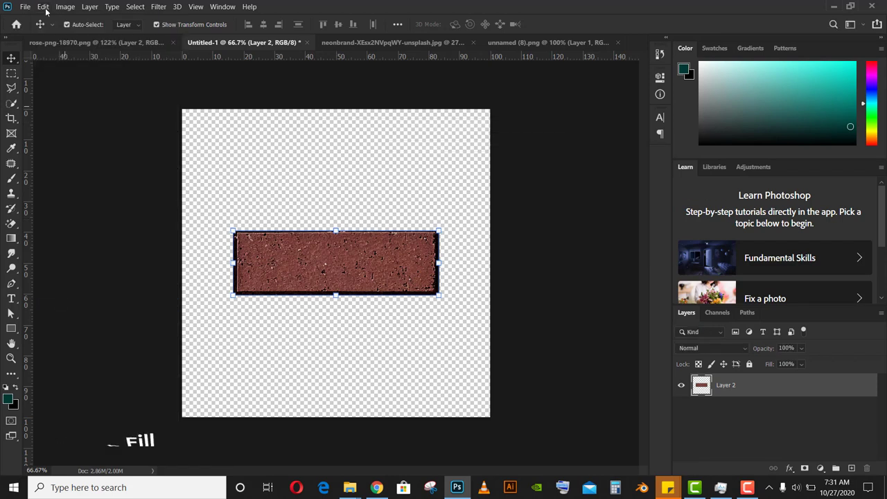
left_click(44, 6)
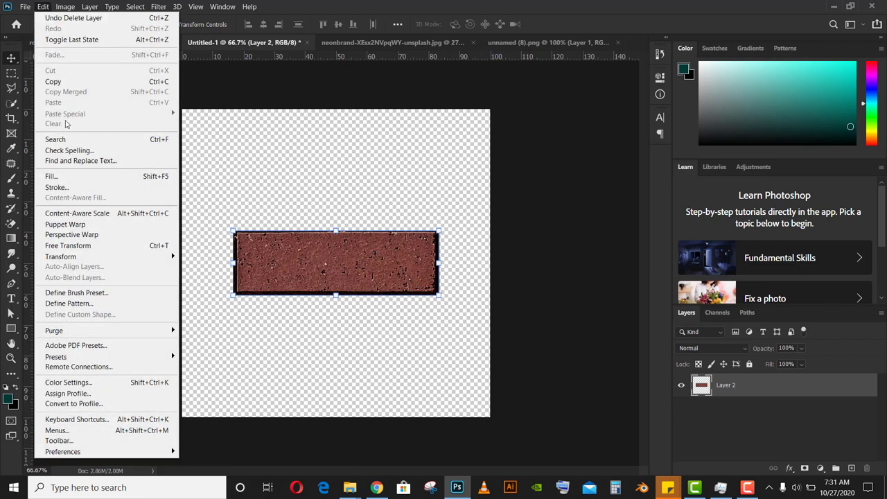
left_click(851, 468)
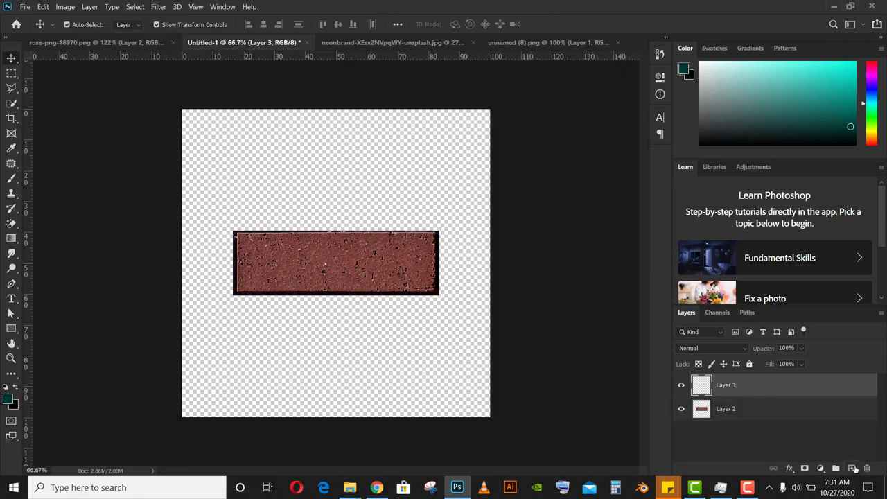
Hide the brick layer and start a pattern fill using the Brick Fill script
left_click(681, 408)
left_click(43, 6)
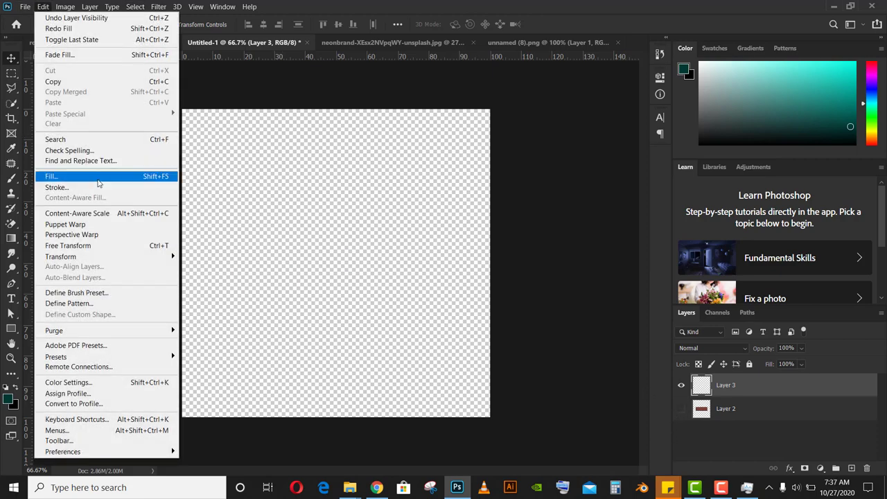
left_click(76, 170)
left_click(516, 121)
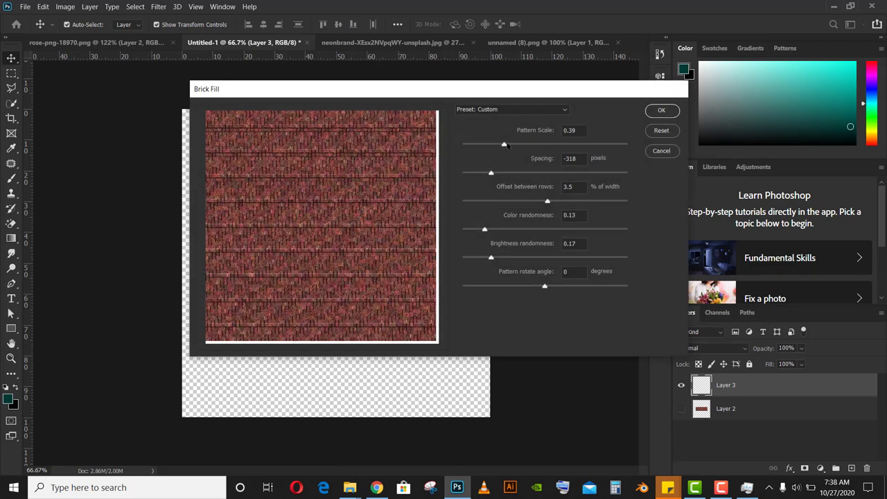
Set Brick Fill pattern scale 0.45 and row offset 23.4, and adjust the brick spacing
left_click_drag(507, 144, 508, 147)
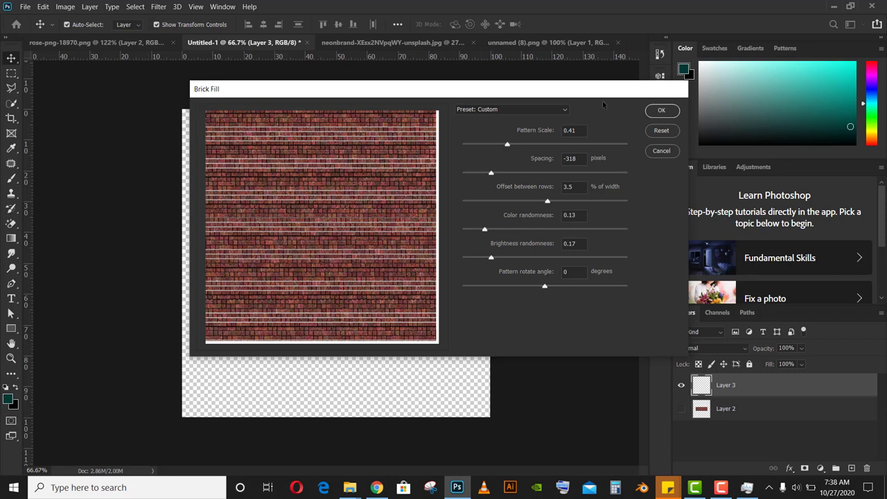
left_click_drag(507, 144, 513, 144)
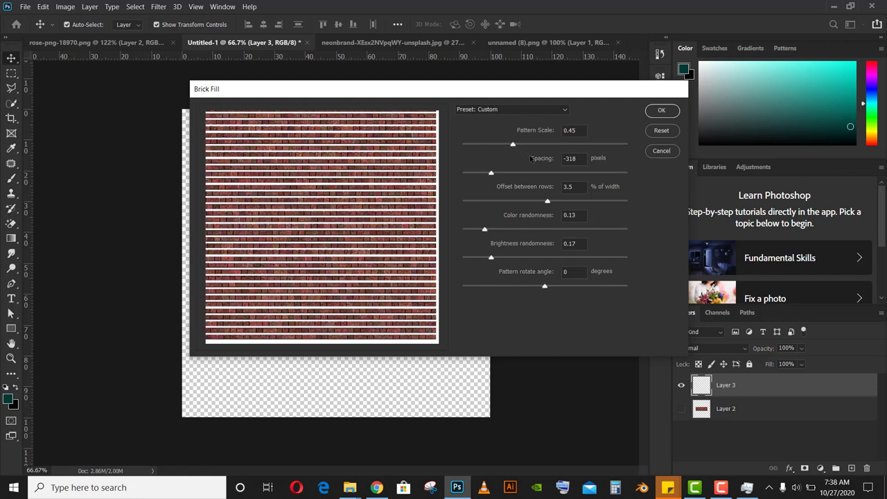
left_click(552, 199)
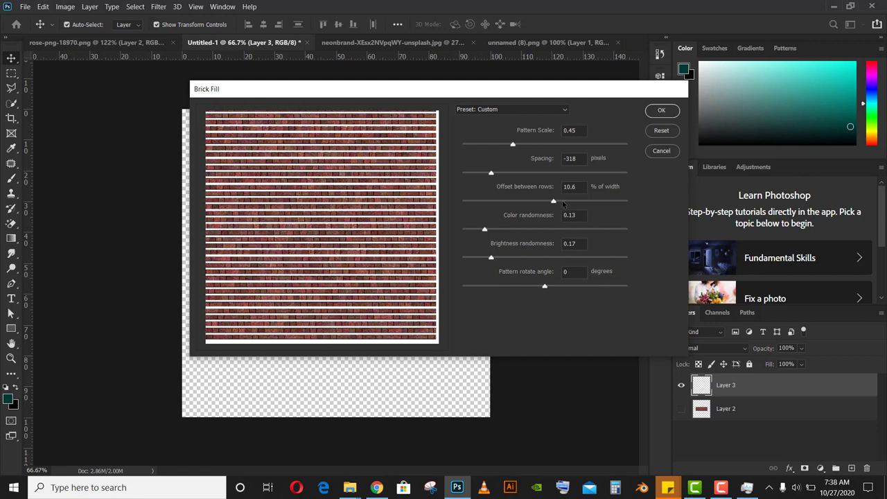
left_click(562, 201)
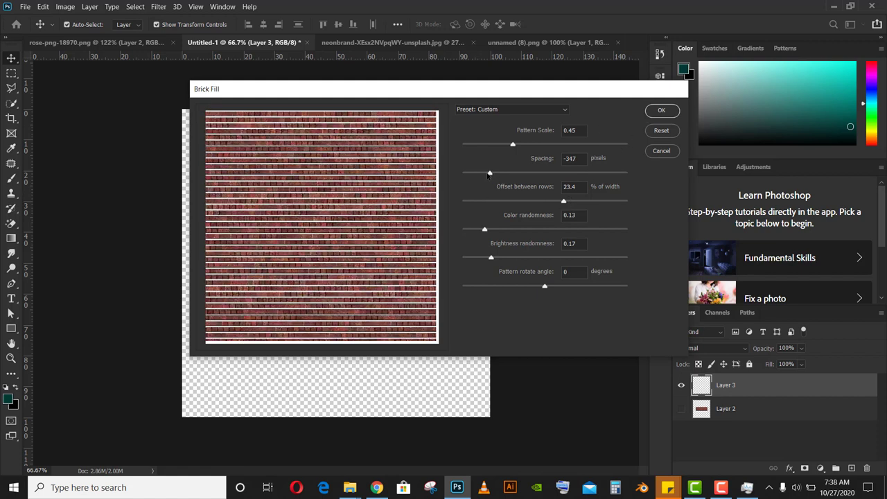
left_click_drag(489, 173, 487, 173)
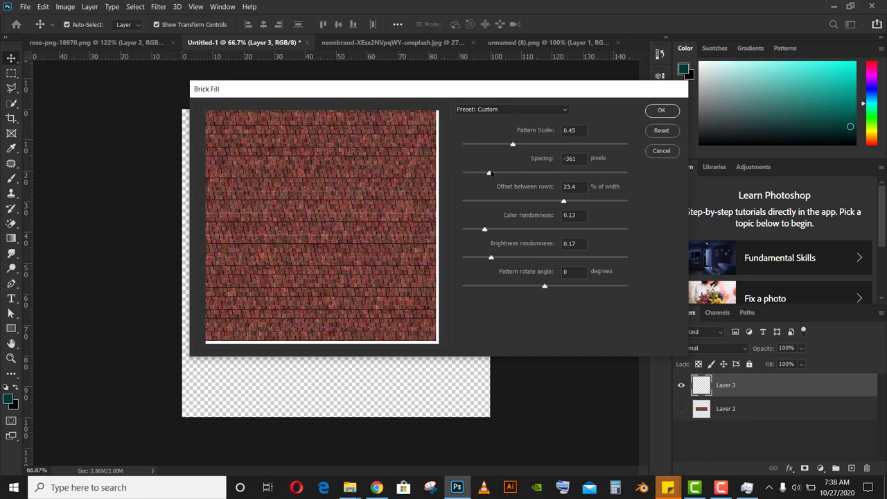
left_click_drag(489, 173, 488, 173)
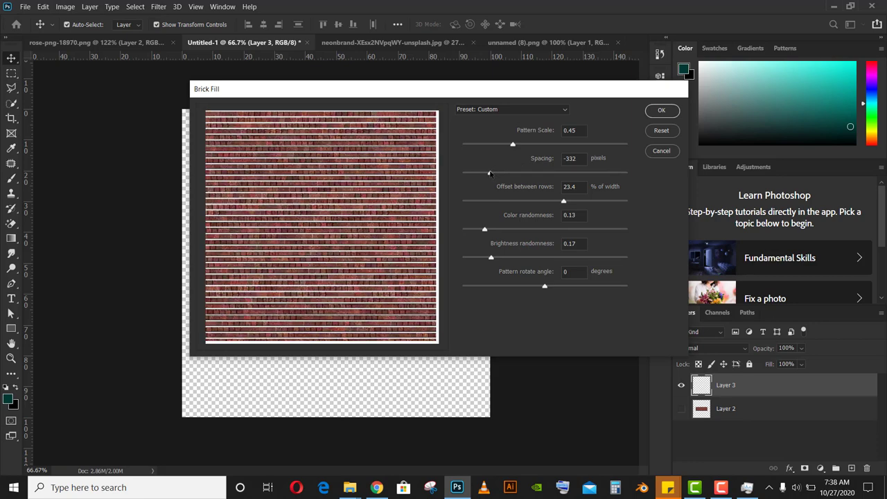
Apply the Brick Fill with spacing -361, colour randomness 0.07, brightness randomness 0.15, rotation 0
left_click_drag(490, 174, 489, 173)
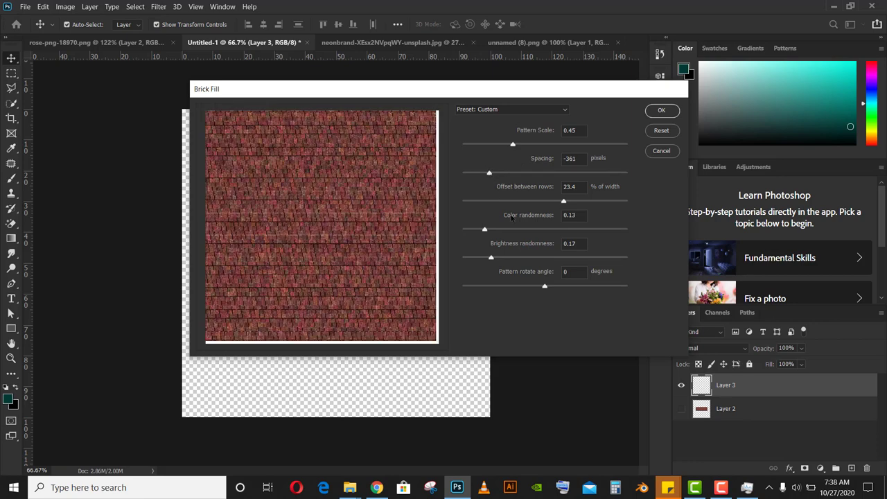
left_click_drag(480, 232, 474, 229)
left_click(487, 258)
left_click(554, 286)
double_click(566, 272)
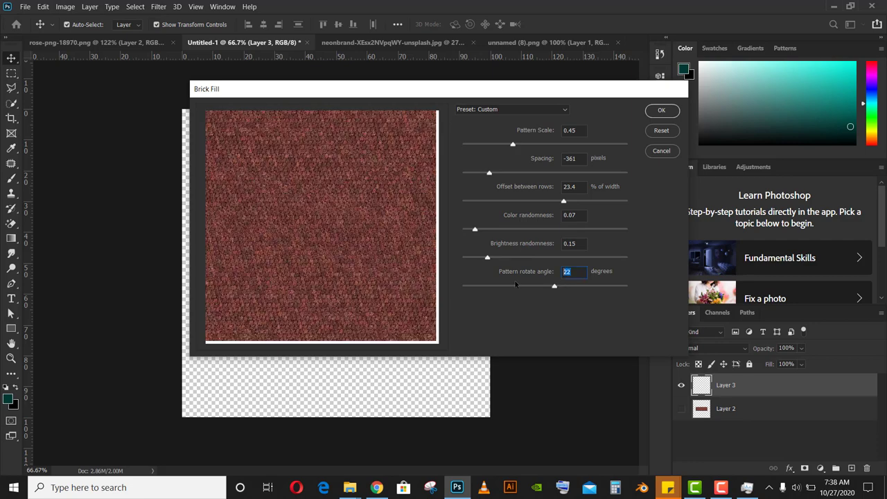
type("0")
left_click(661, 110)
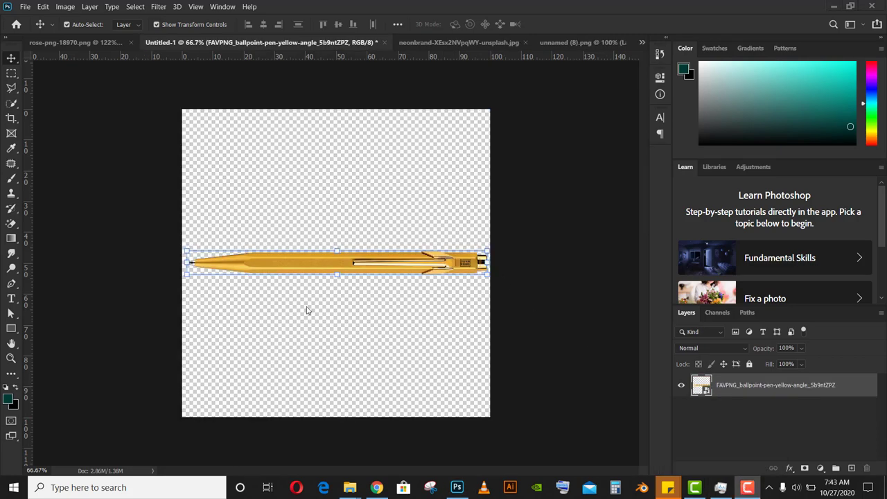
Save the pen as pattern 'Pen', then add a new layer and hide the pen layer
left_click(42, 7)
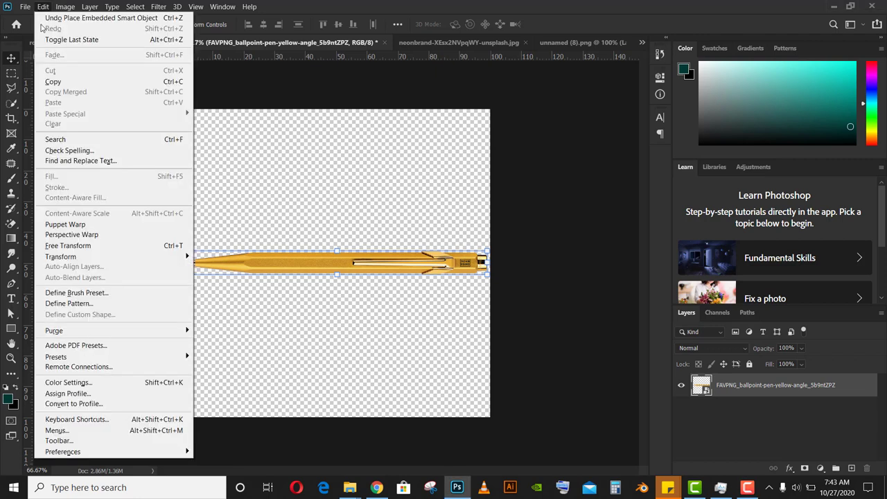
left_click(68, 303)
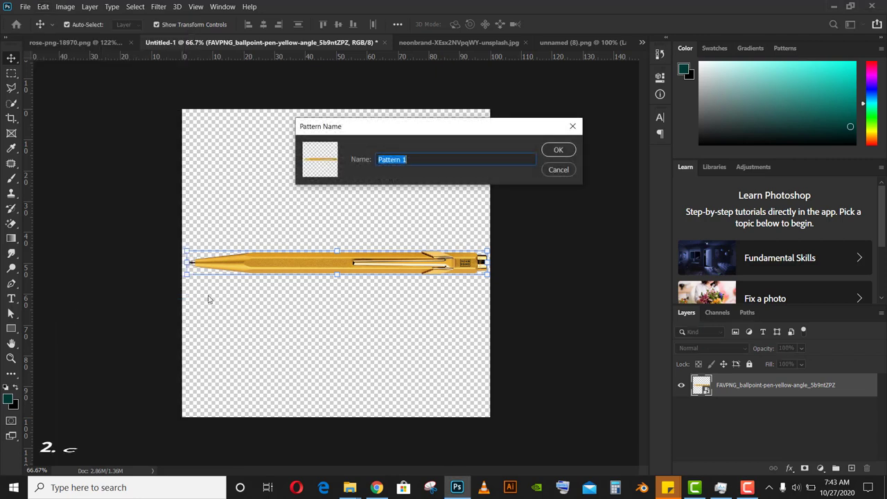
type("Pen")
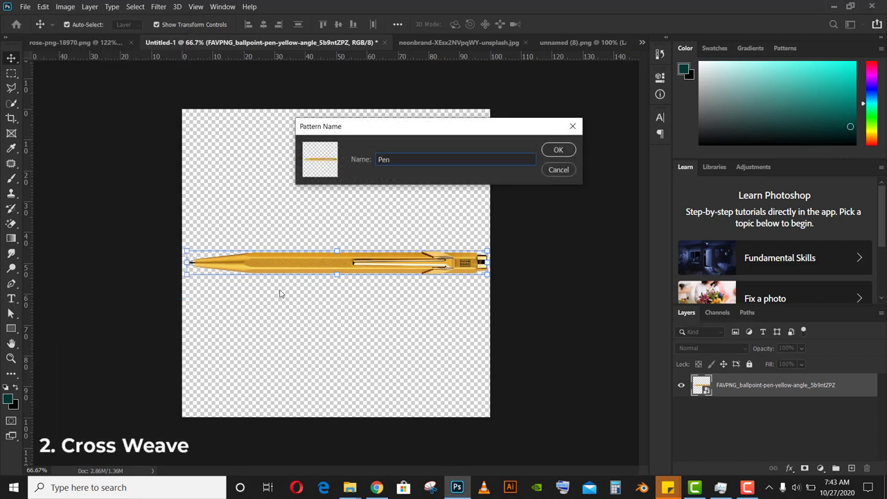
key("Return")
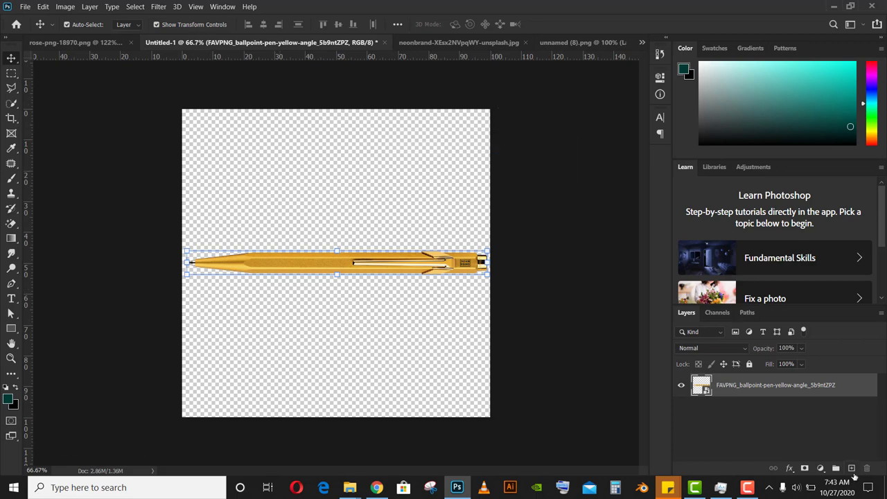
left_click(851, 468)
left_click(682, 411)
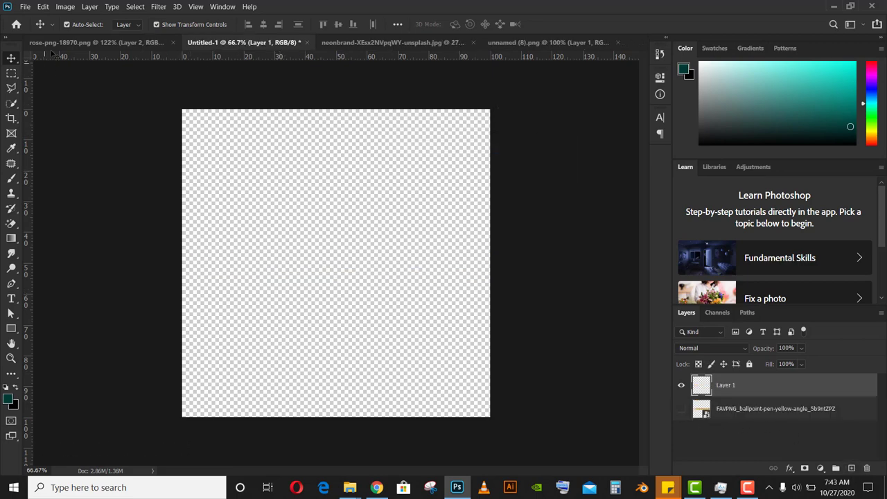
Start a pattern fill using the Pen pattern with the Cross Weave script
left_click(43, 7)
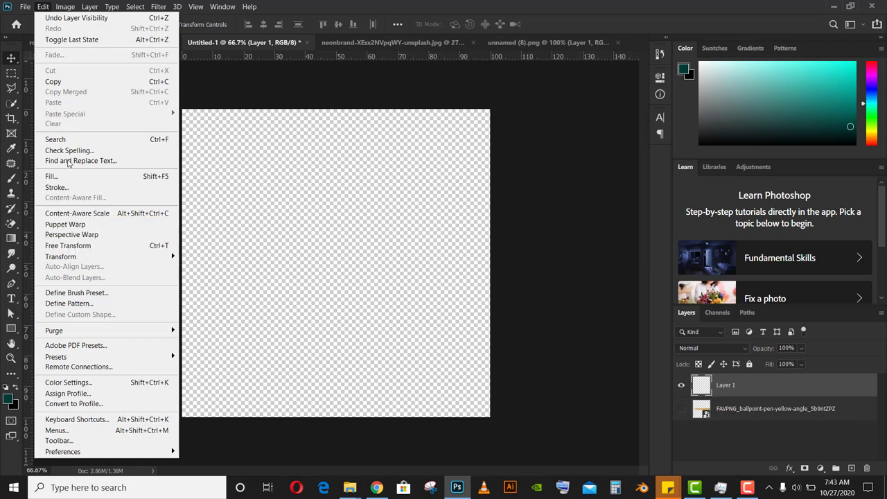
left_click(98, 177)
left_click(428, 151)
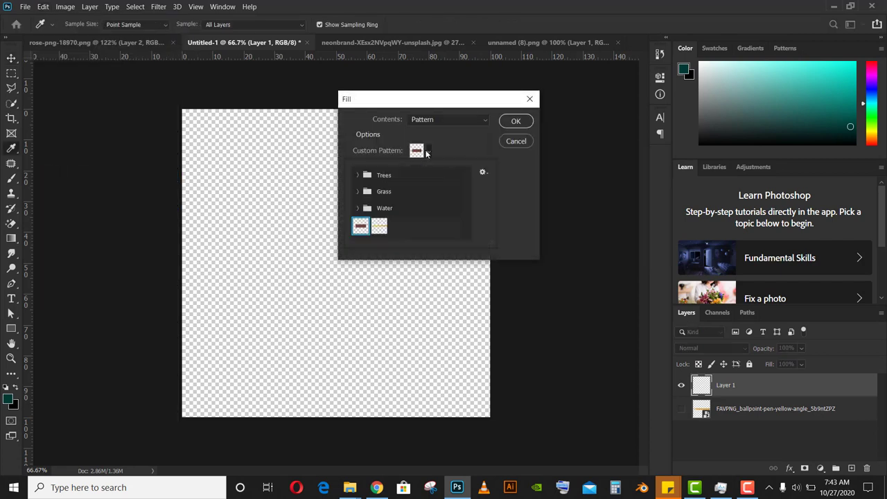
left_click(379, 226)
left_click(467, 160)
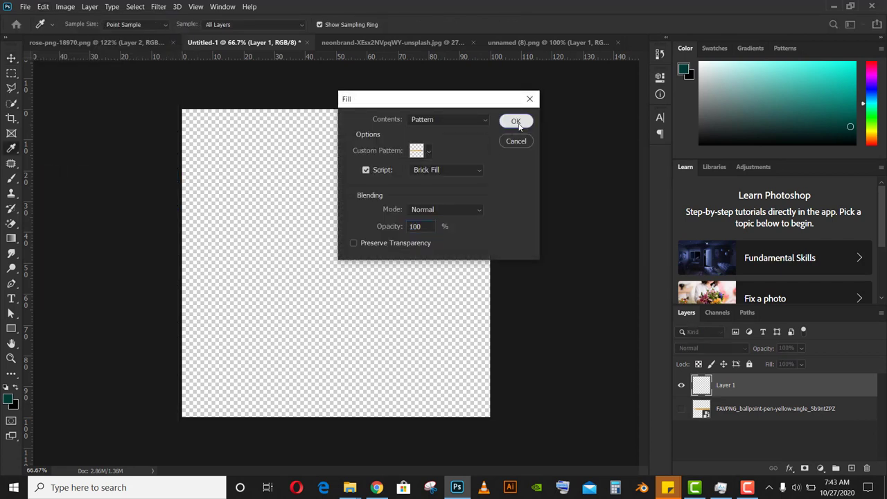
left_click(378, 170)
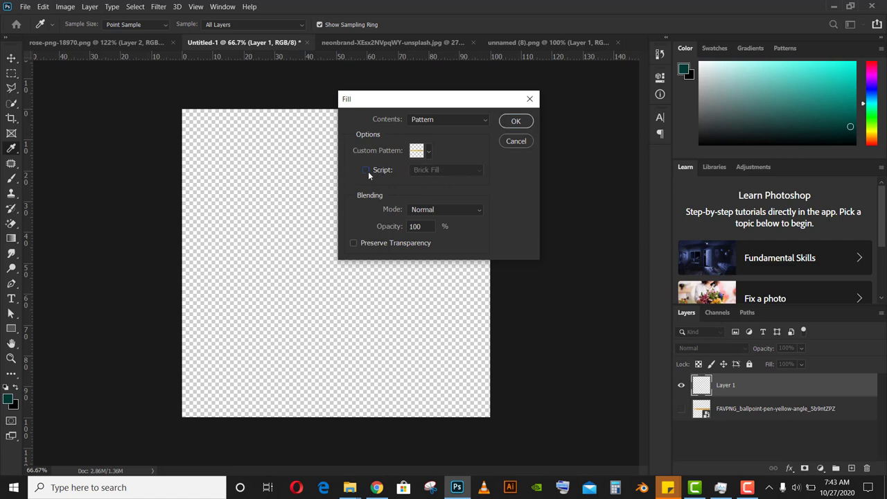
left_click(365, 170)
left_click(433, 170)
left_click(433, 191)
left_click(516, 121)
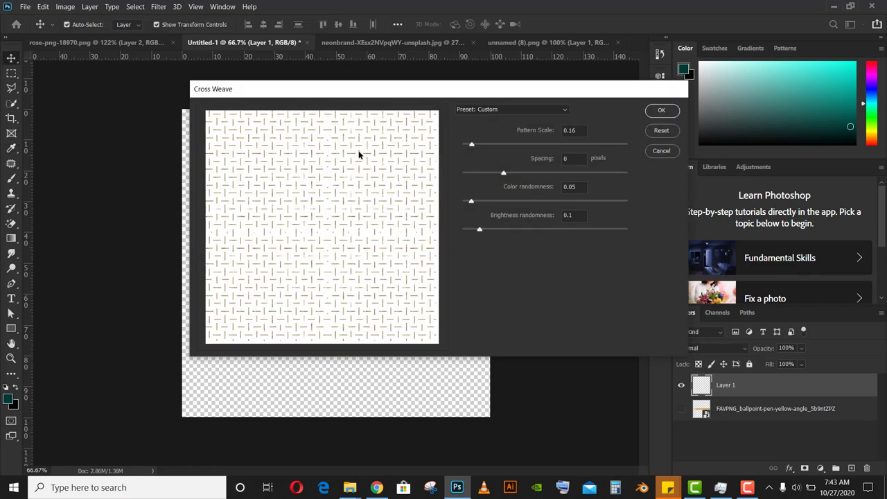
Apply Cross Weave with scale 0.23, zero colour and brightness randomness, and tighter spacing
left_click_drag(483, 149, 481, 145)
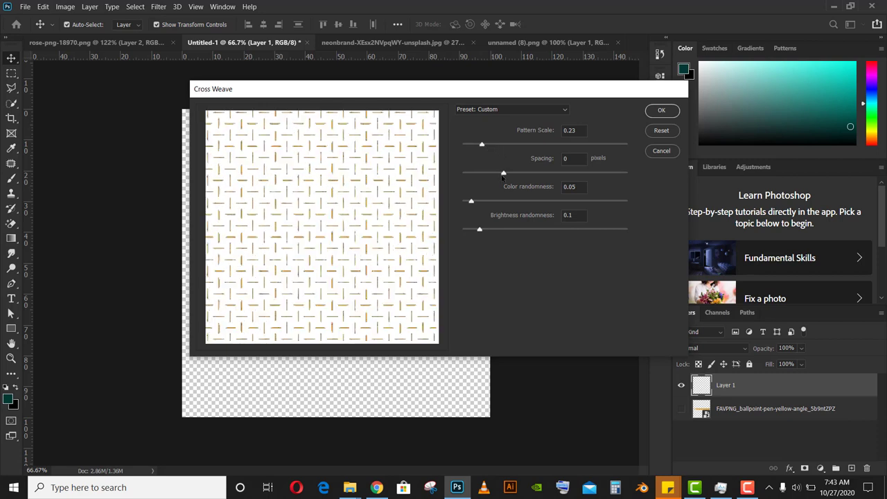
left_click_drag(471, 201, 426, 204)
left_click_drag(479, 229, 461, 233)
left_click_drag(502, 173, 502, 174)
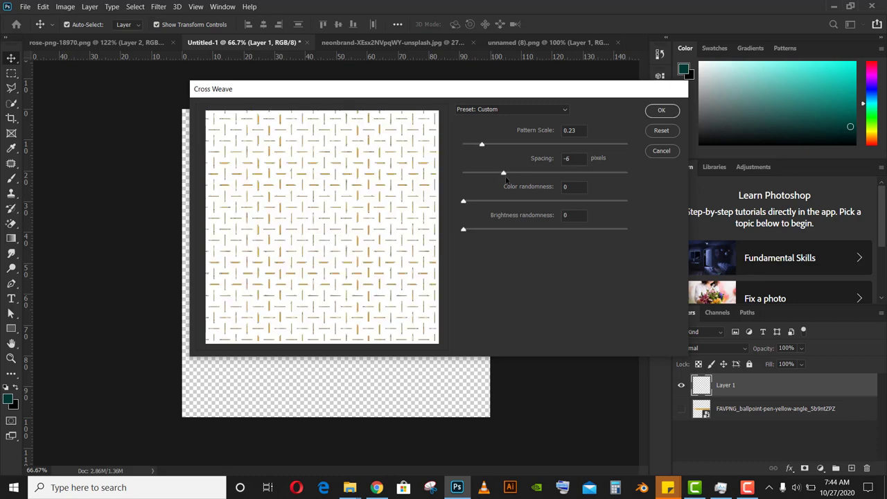
left_click(661, 113)
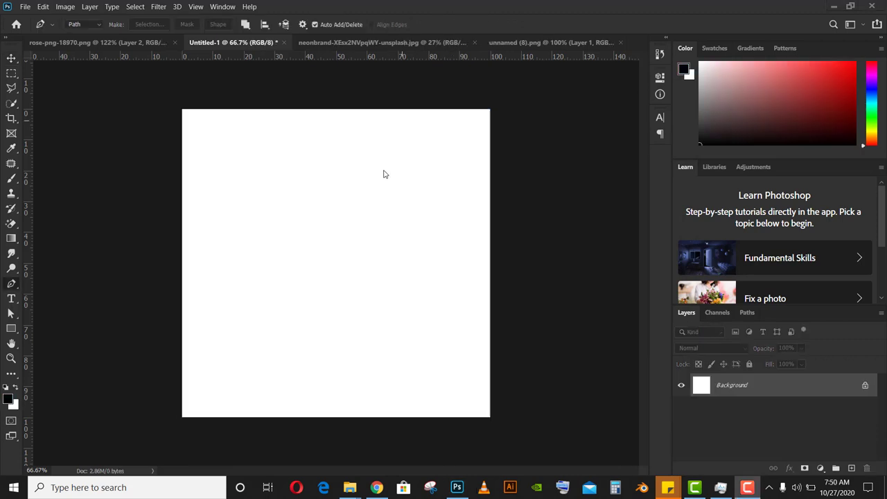
Draw a zigzag path with the Pen tool across the blank canvas
left_click(473, 115)
left_click(350, 157)
left_click(330, 276)
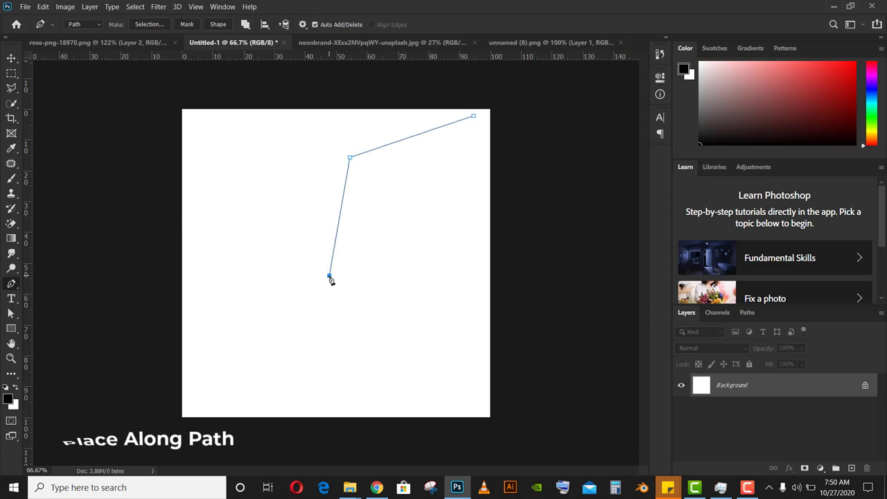
left_click(224, 356)
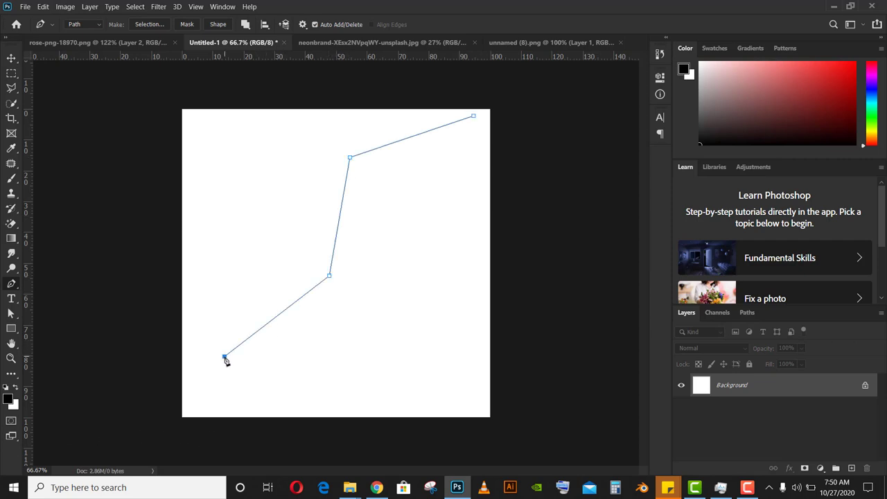
left_click(374, 427)
left_click_drag(444, 299, 443, 281)
left_click_drag(435, 221, 444, 207)
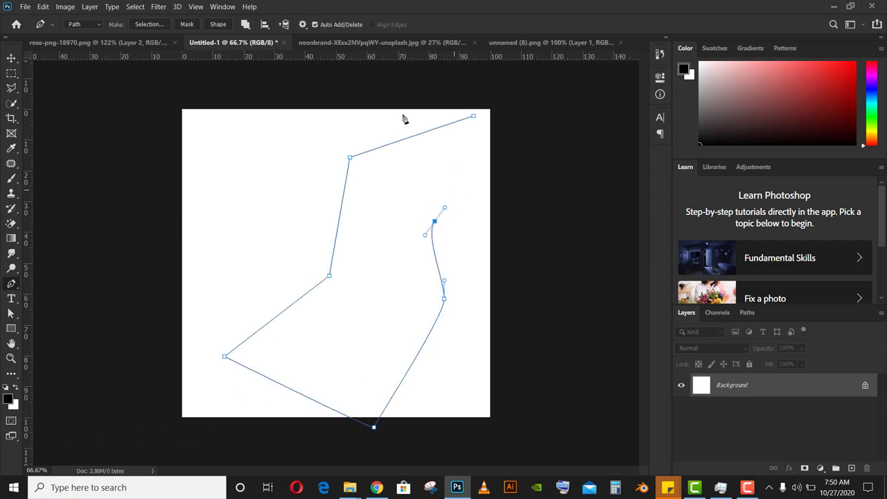
Start a pattern fill of the pencil pattern using the Place Along Path script
left_click(43, 7)
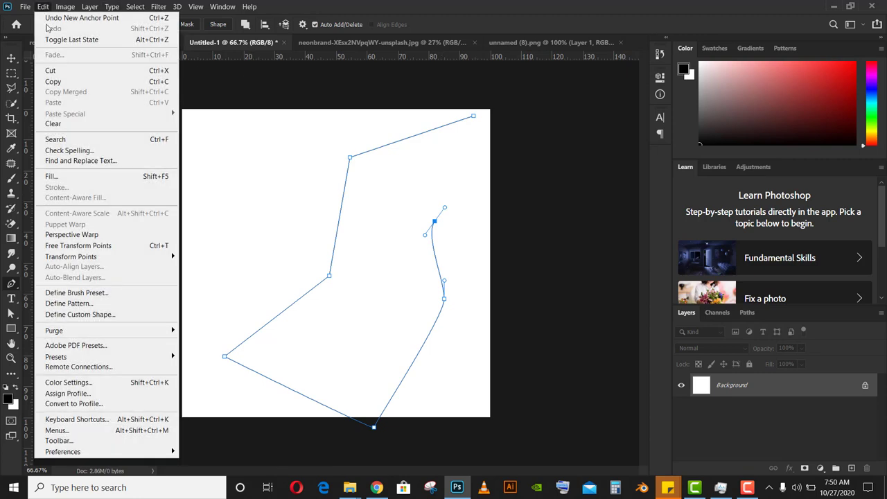
left_click(54, 176)
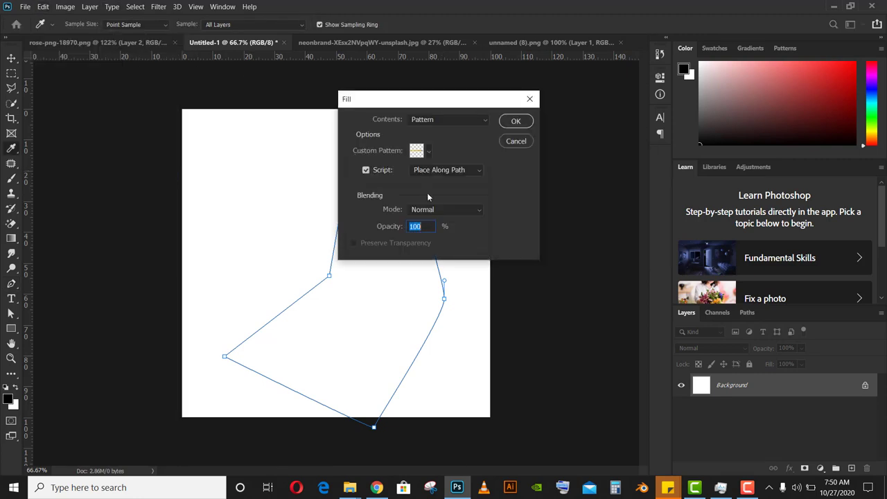
left_click(429, 151)
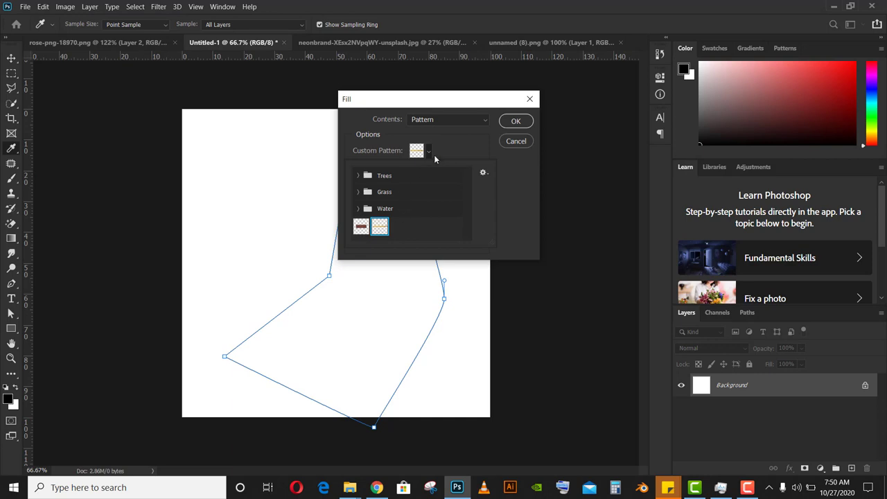
left_click(441, 151)
left_click(447, 169)
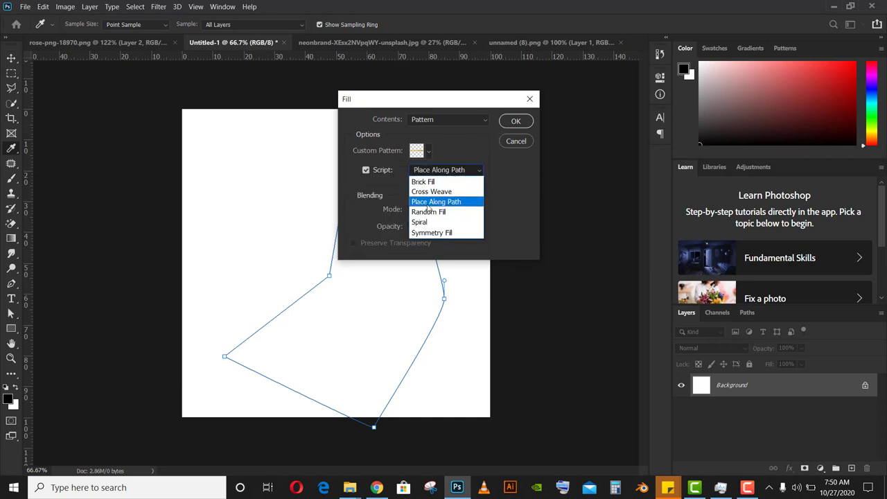
left_click(471, 171)
left_click(525, 122)
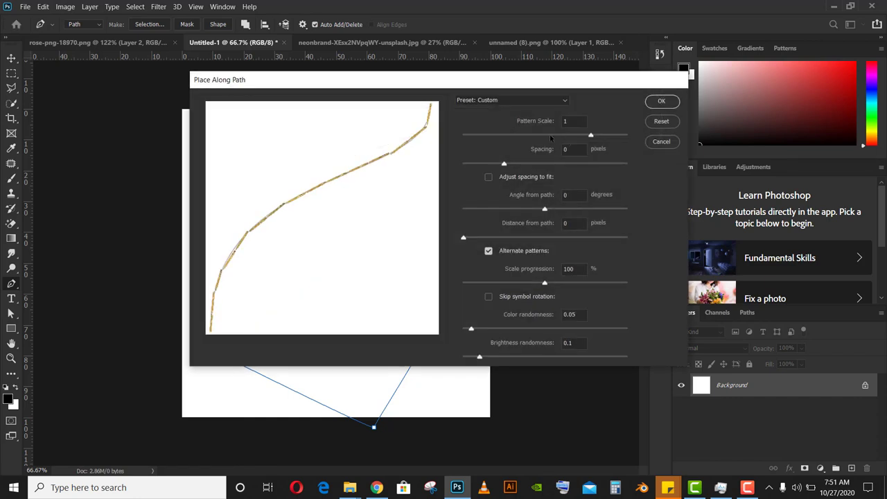
Shrink the pencils to about 0.21 scale, apply the fill, and hide the path
left_click(549, 135)
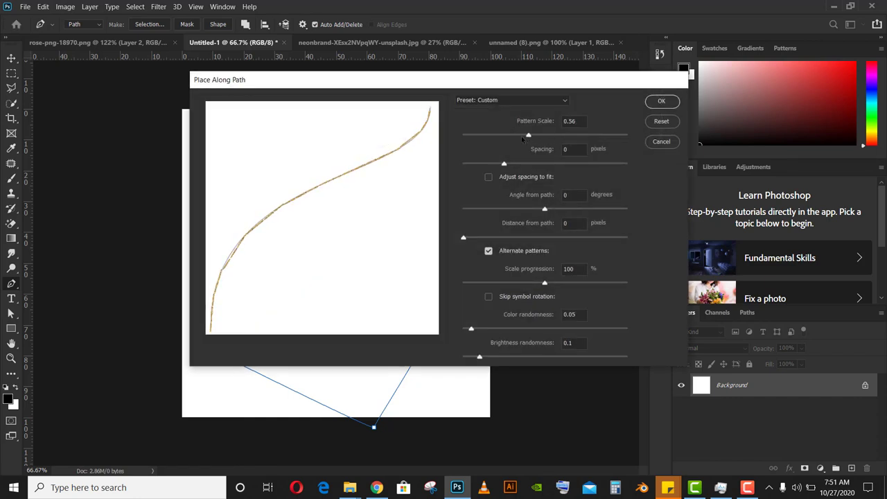
left_click(494, 135)
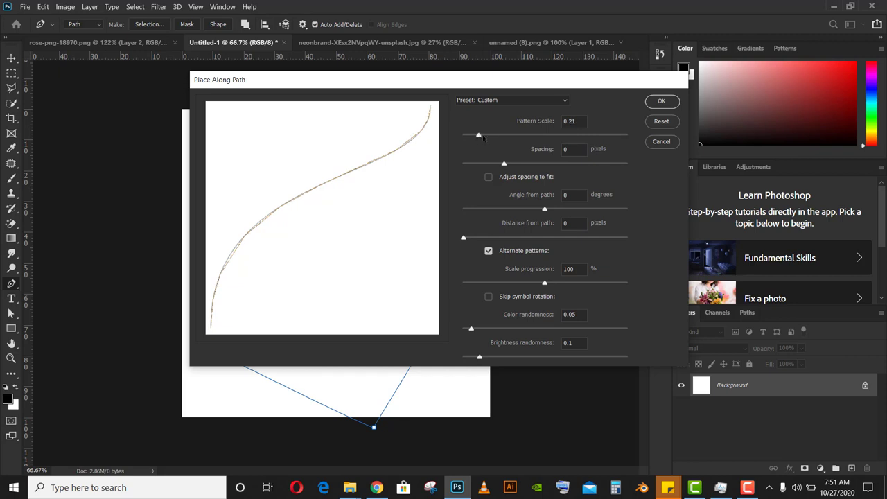
left_click(661, 101)
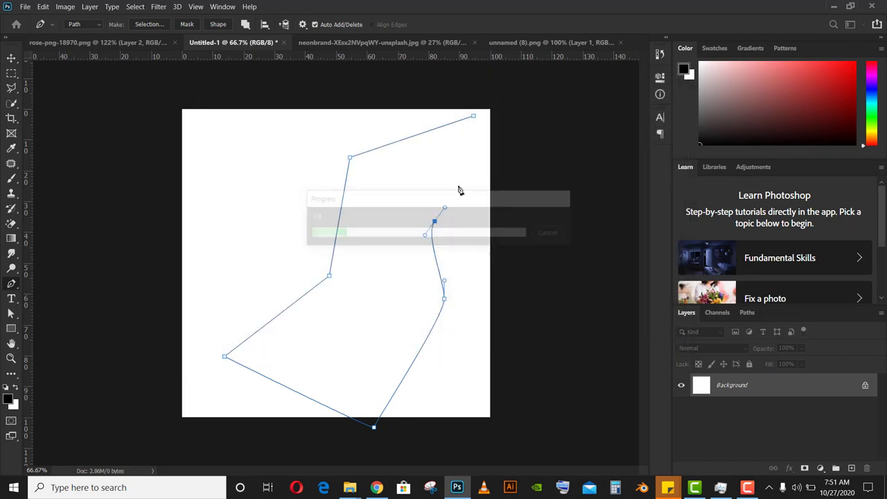
left_click(11, 58)
left_click(67, 109)
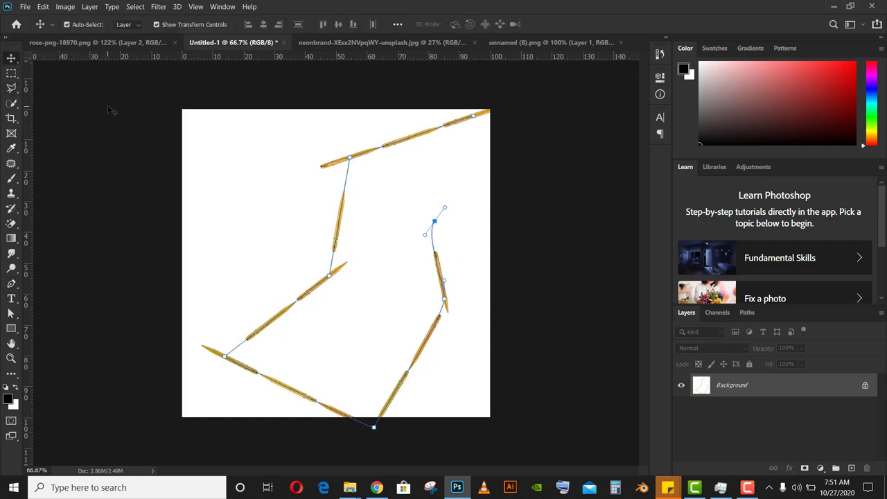
key("ctrl+h")
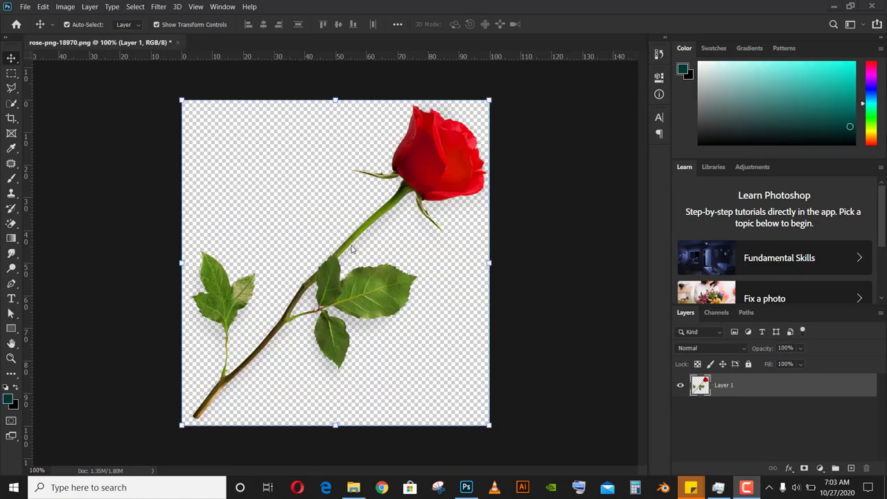
Define the rose image as a pattern named 'Rose'
left_click(44, 7)
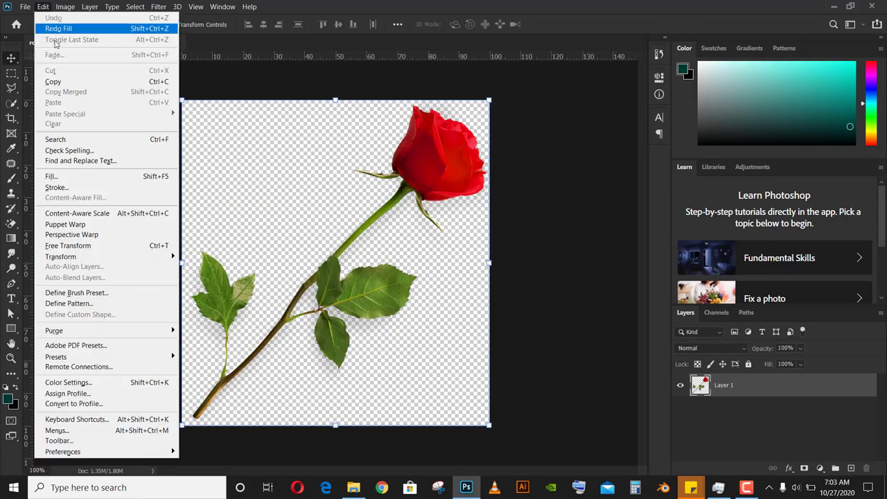
left_click(89, 305)
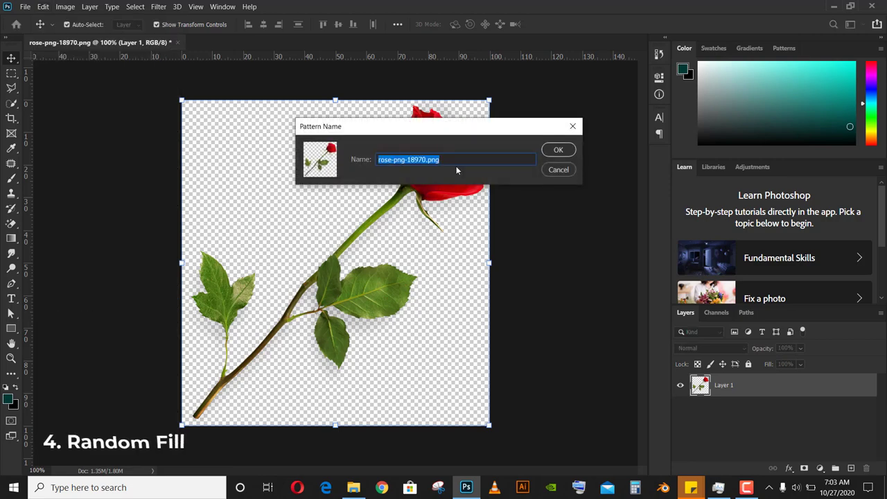
type("Rose")
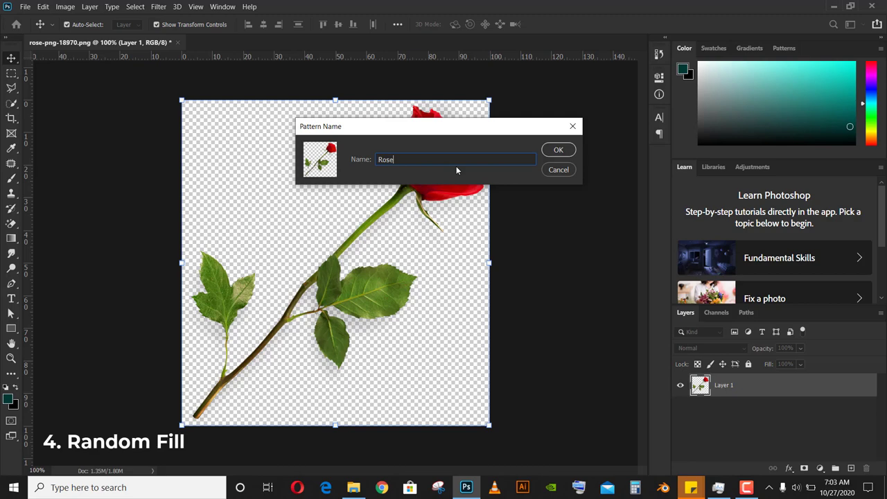
key("Return")
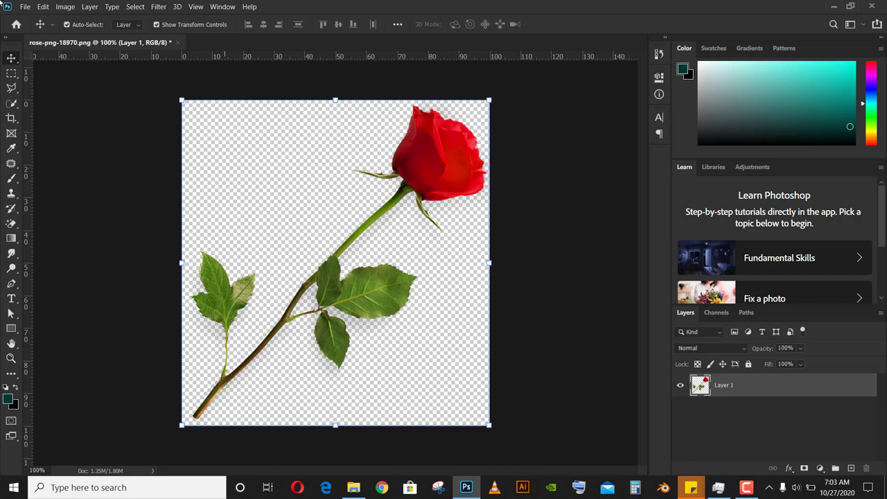
left_click(47, 9)
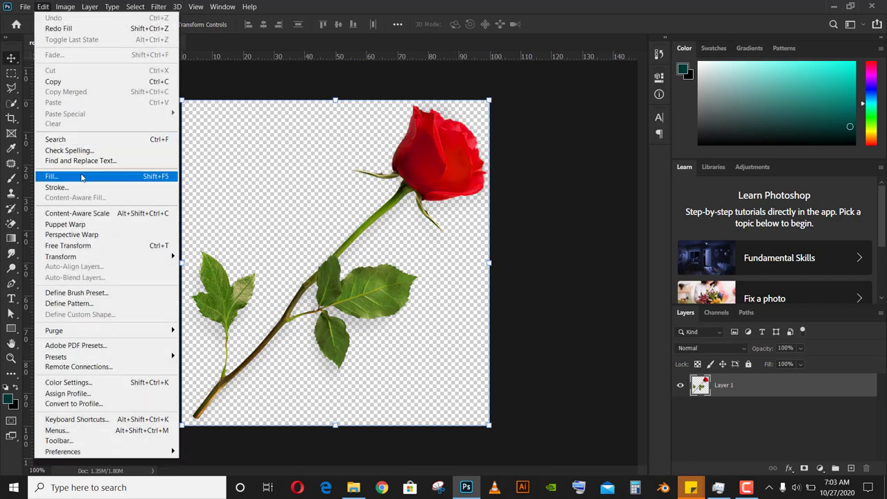
Start a pattern fill of the Rose pattern using the Random Fill script
left_click(81, 178)
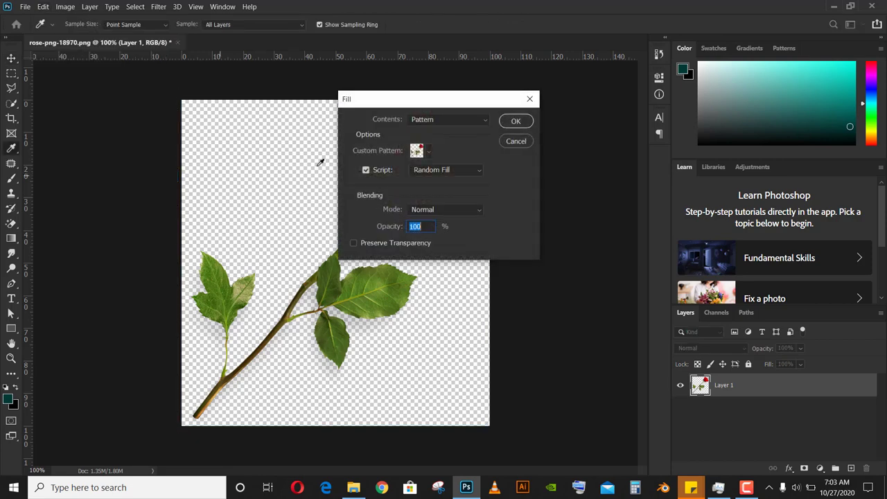
left_click(367, 170)
left_click(430, 151)
left_click(360, 225)
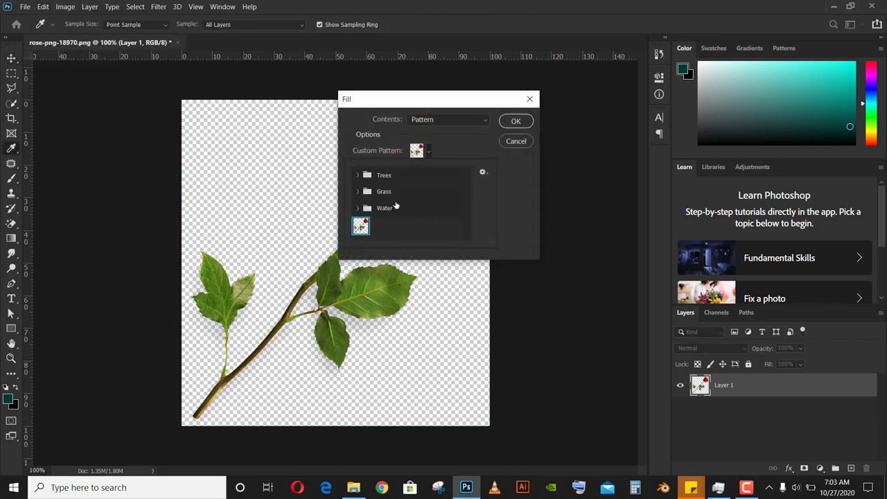
left_click(448, 151)
left_click(439, 170)
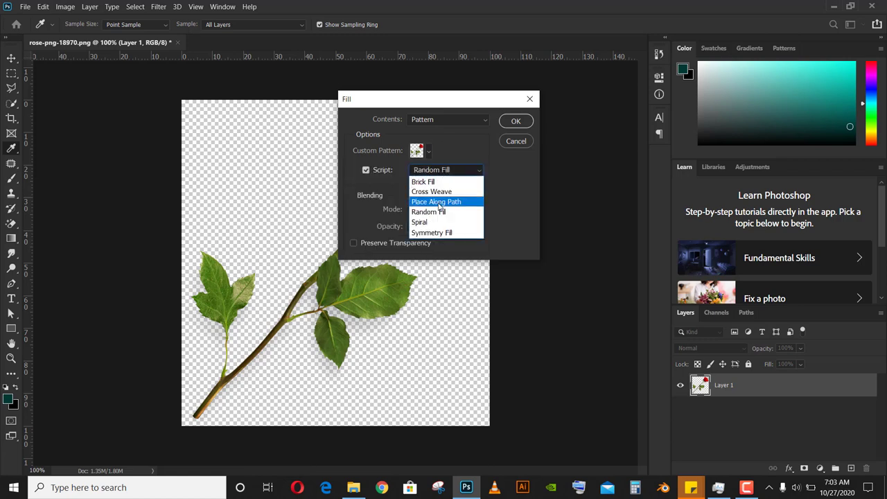
left_click(435, 214)
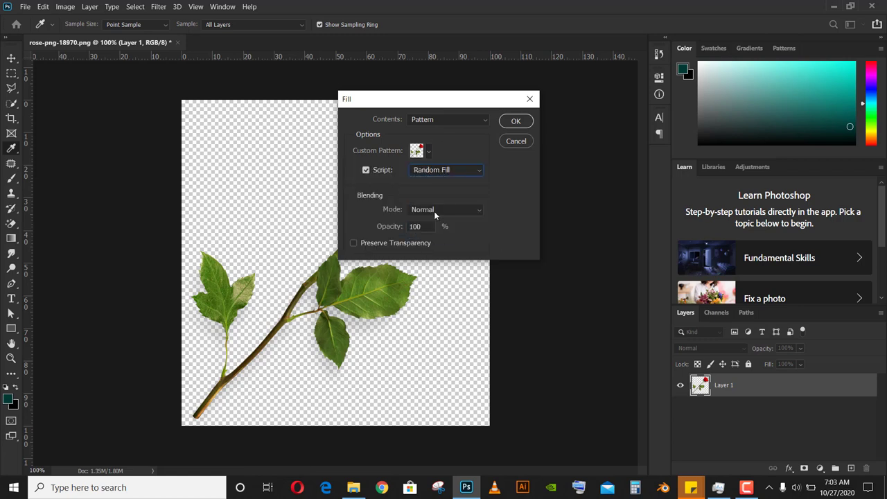
left_click(511, 121)
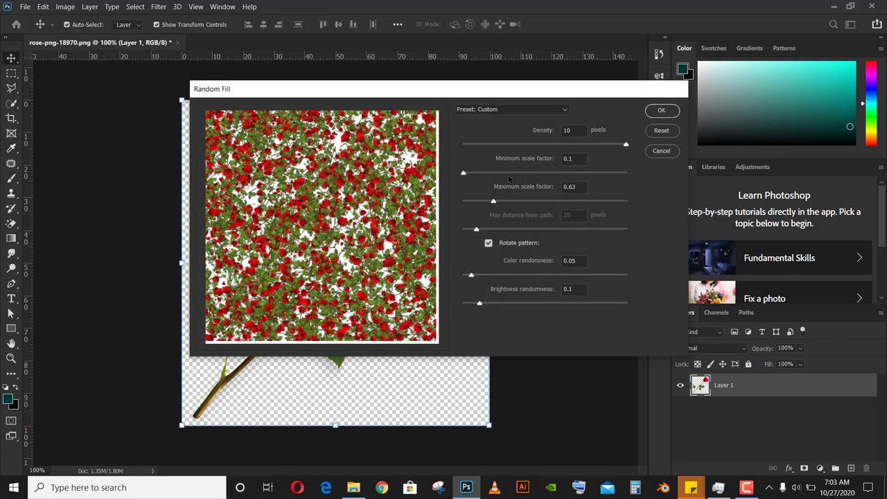
Set max scale 0.68, min scale 0.29, colour 0.01, brightness 0.02, and apply the fill
left_click(477, 201)
left_click(496, 200)
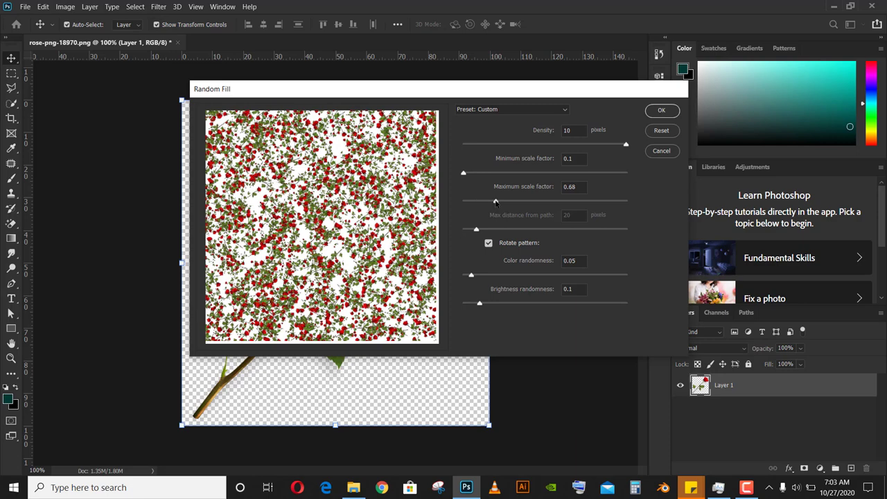
left_click(464, 276)
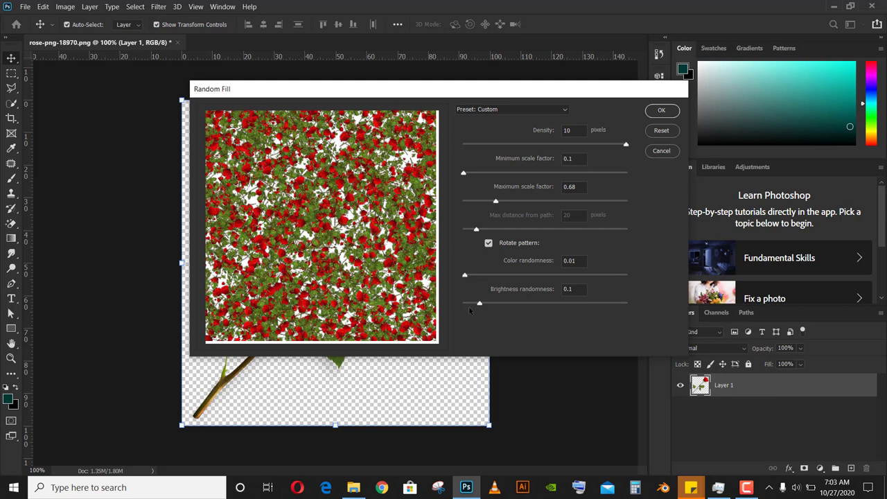
left_click(466, 304)
left_click_drag(469, 173, 473, 174)
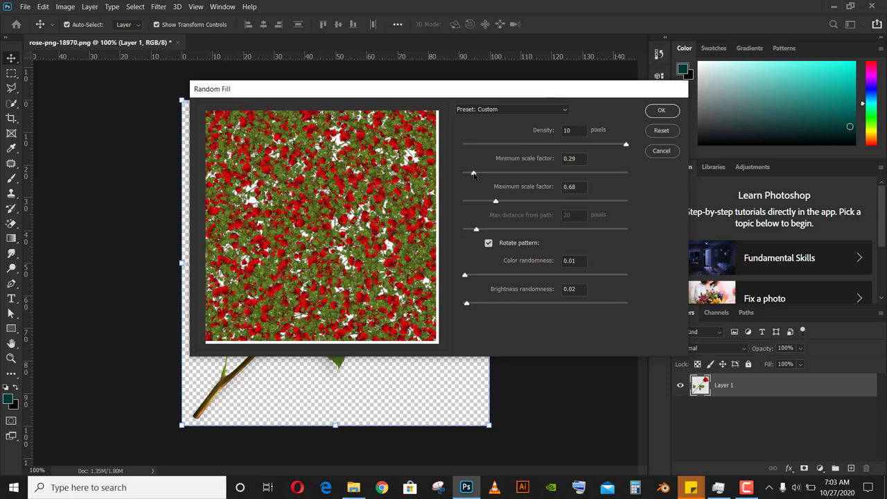
left_click(662, 111)
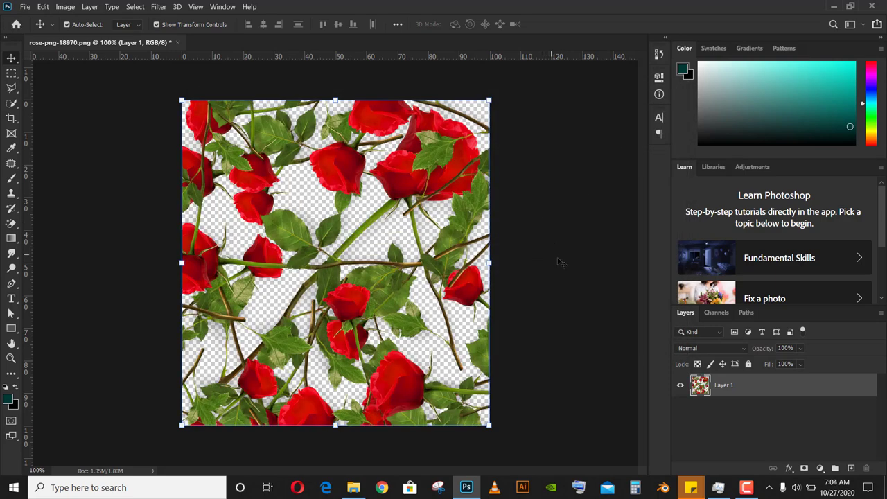
Duplicate Layer 1, rotate the copy 90° and stretch it to about 105.7%
left_click(560, 262)
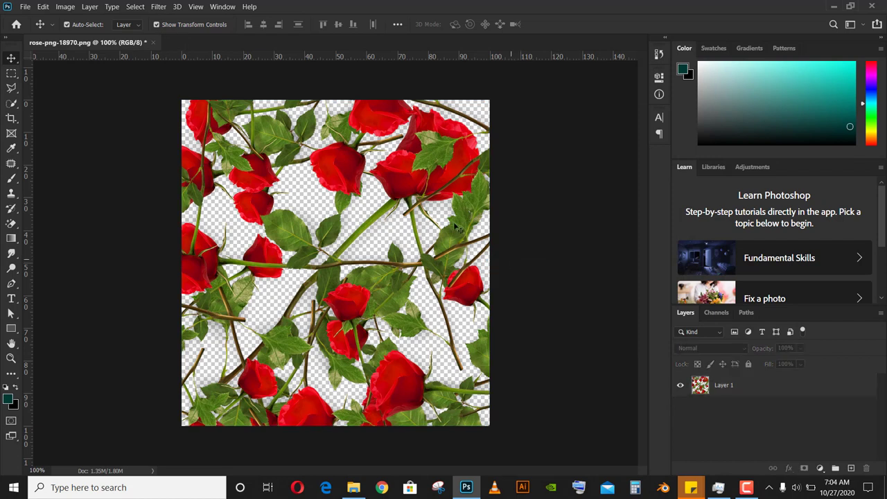
left_click(760, 391)
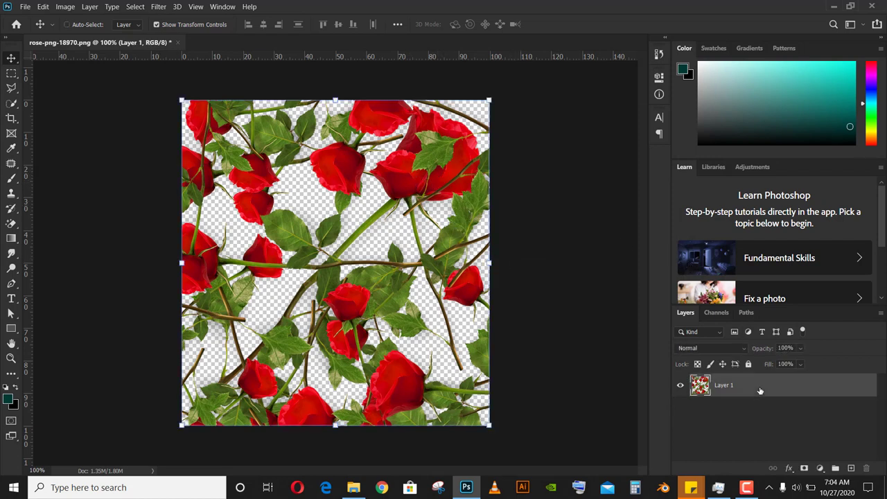
key("ctrl+j")
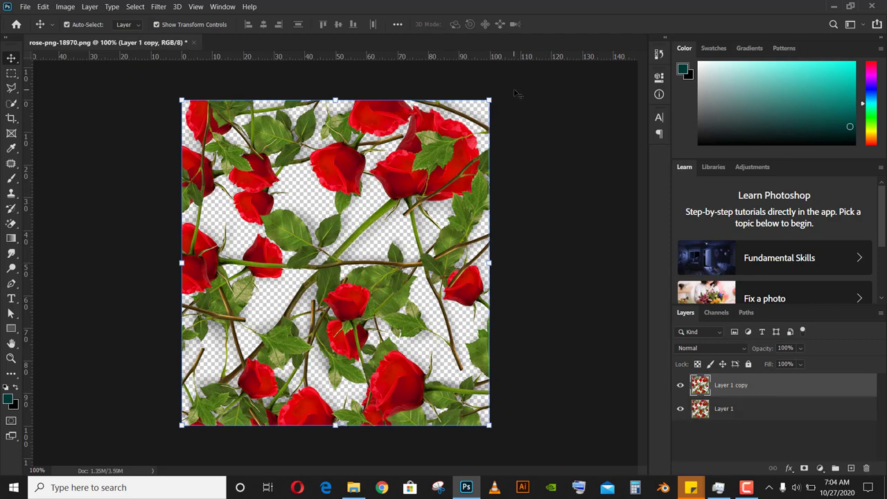
key("ctrl+t")
left_click_drag(502, 95, 516, 450)
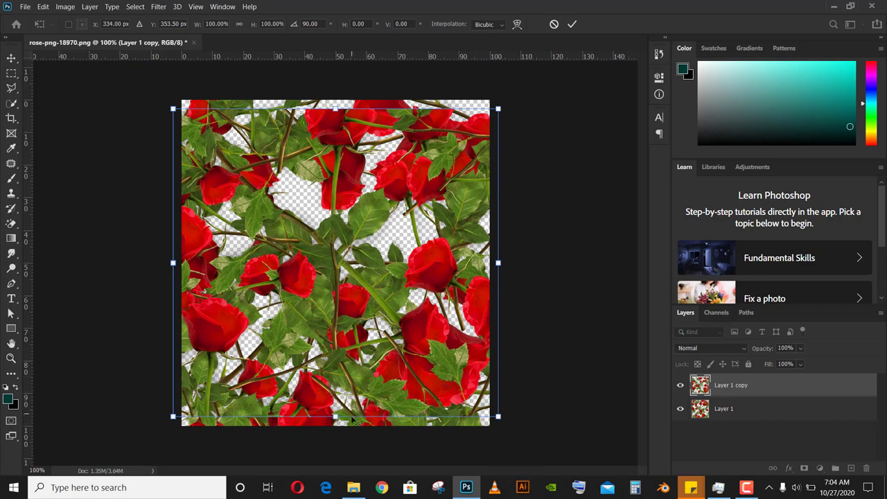
left_click_drag(335, 418, 335, 431)
key("Return")
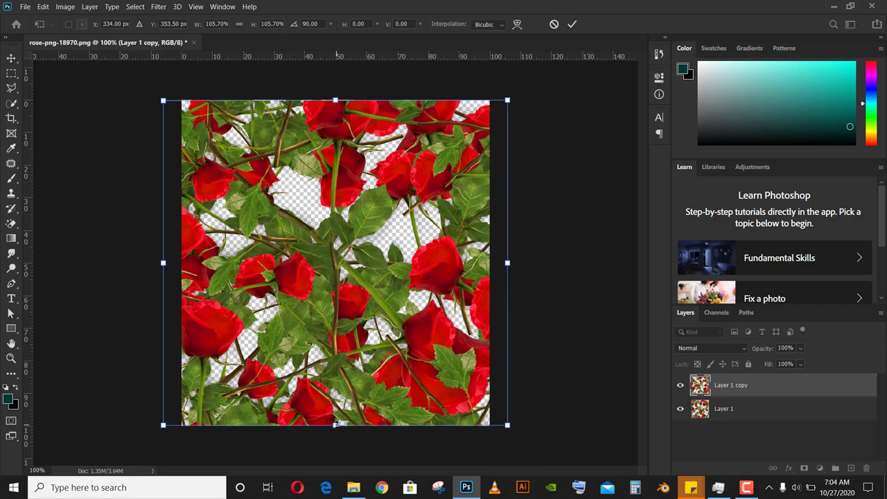
left_click(602, 353)
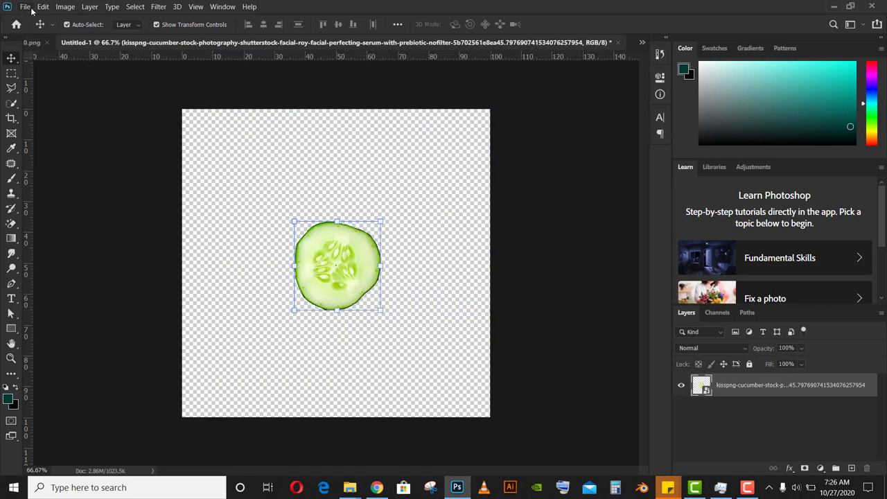
Define the cucumber slice as pattern 'Cucumber' and add a new empty layer
left_click(44, 6)
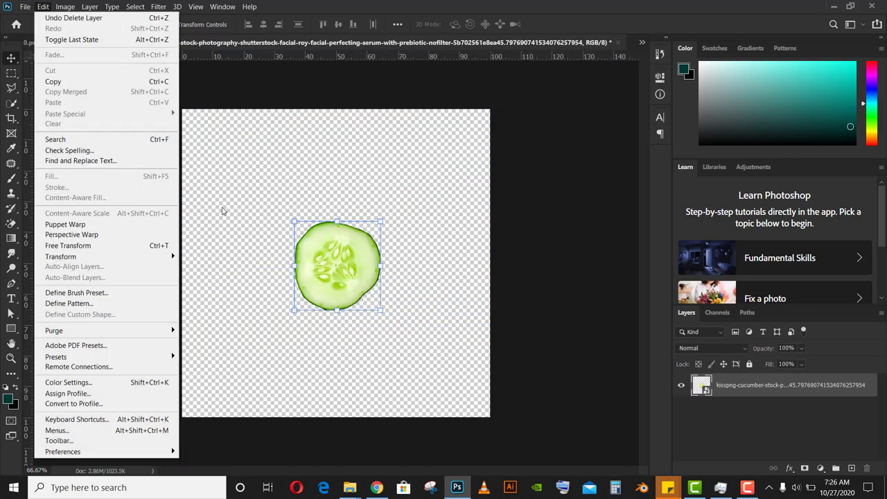
left_click(69, 302)
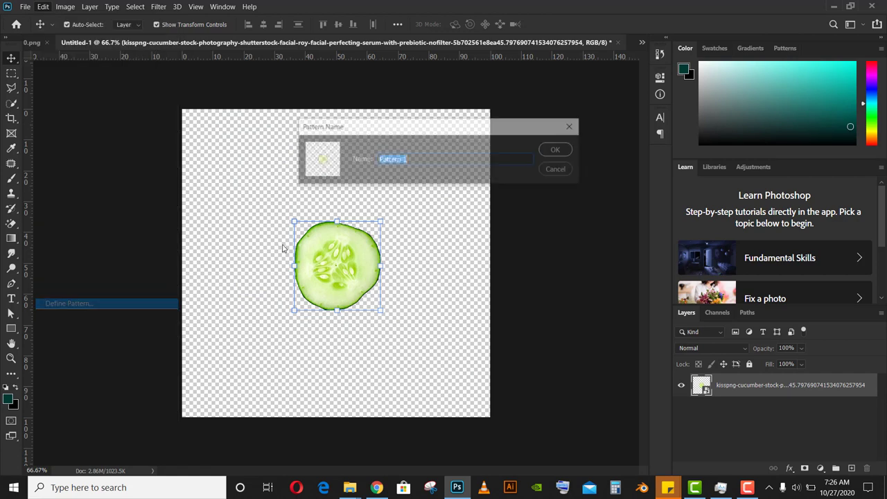
key("BackSpace")
type("Cuc")
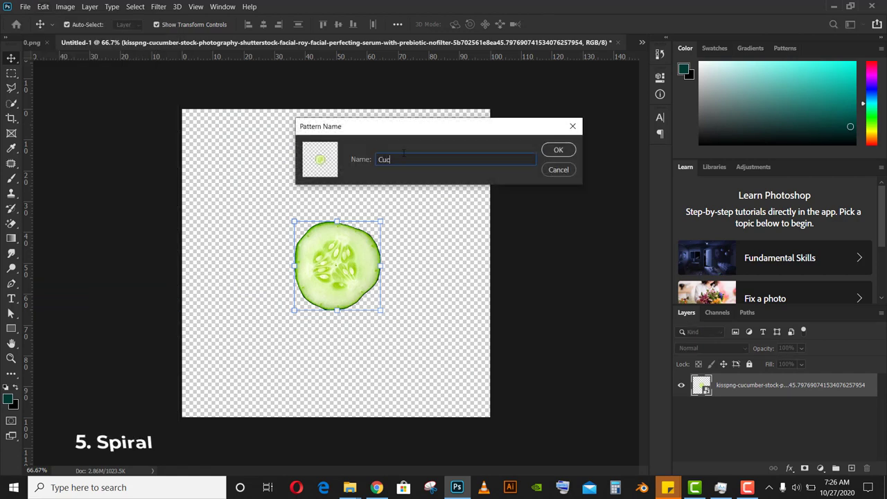
type("umber")
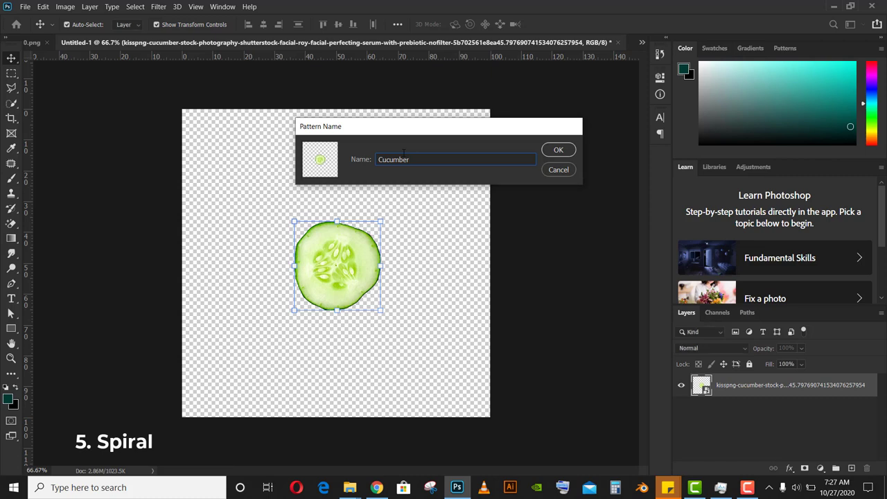
key("Return")
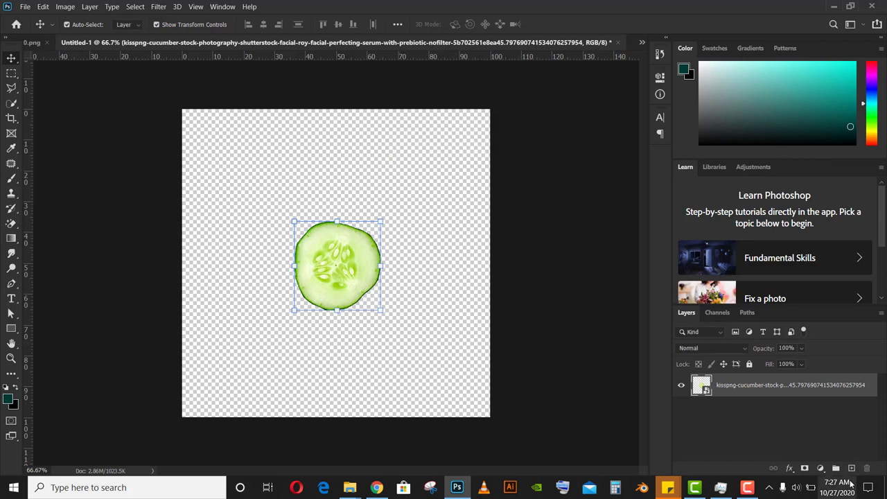
left_click(852, 468)
Hide the cucumber layer and fill the empty layer with the cucumber pattern using the Spiral script
left_click(681, 409)
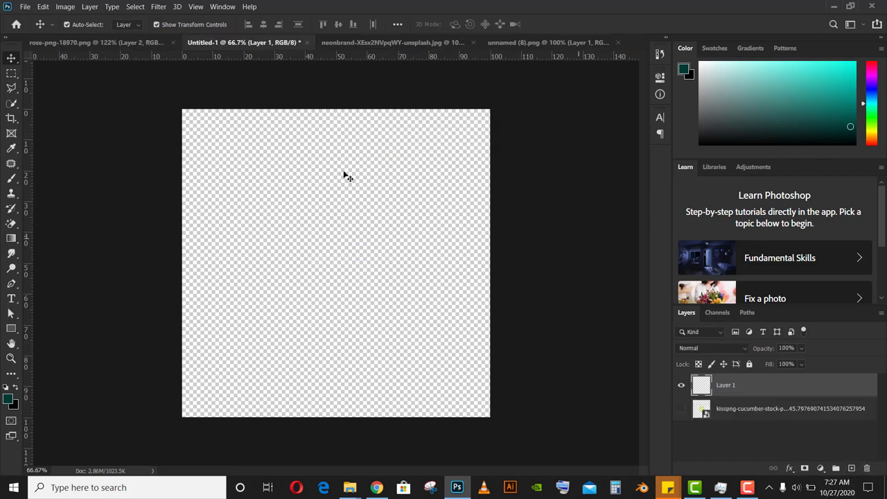
left_click(48, 9)
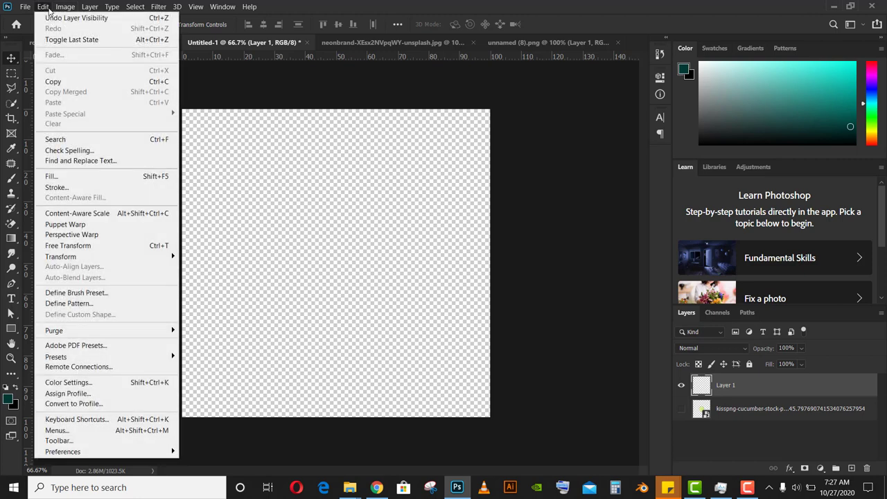
left_click(65, 6)
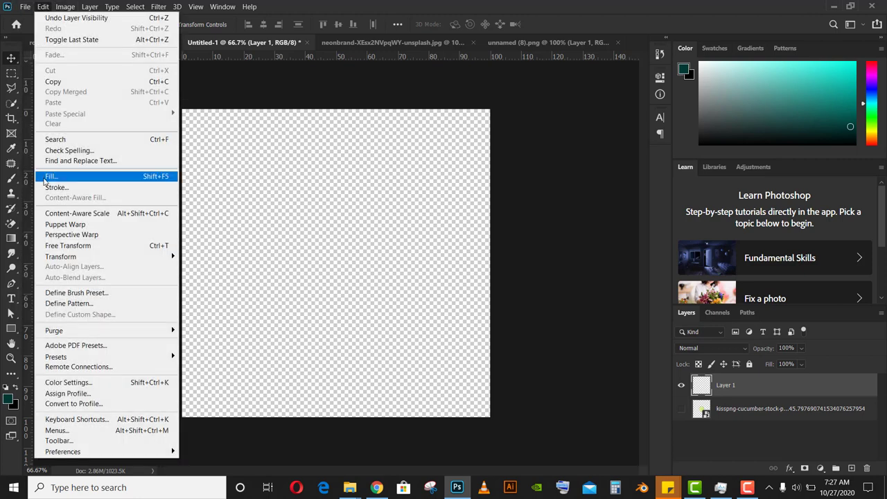
left_click(46, 177)
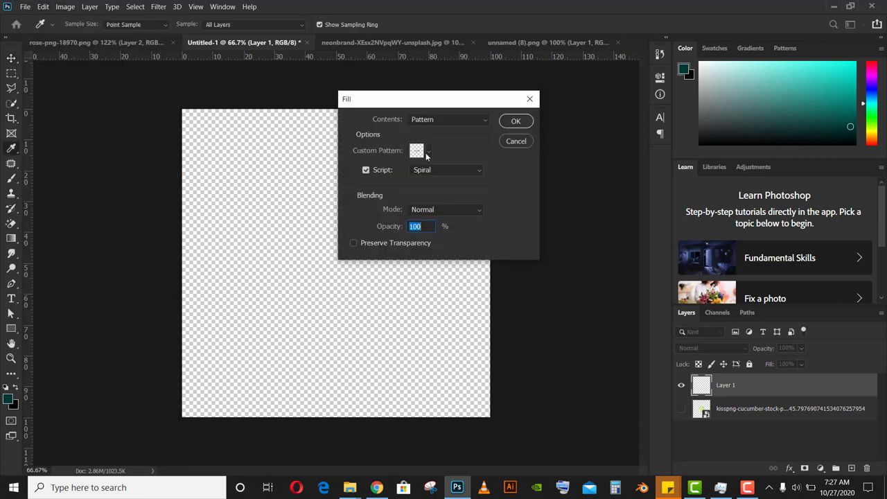
left_click(429, 151)
left_click(360, 225)
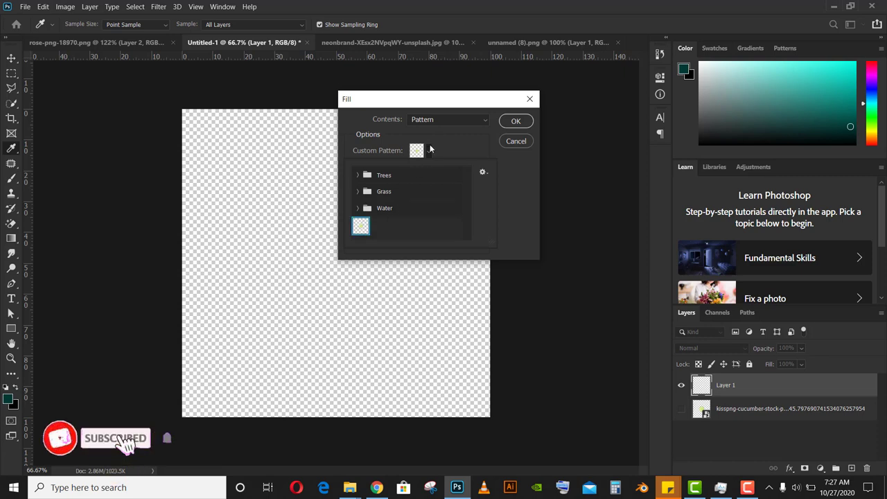
left_click(465, 132)
left_click(429, 151)
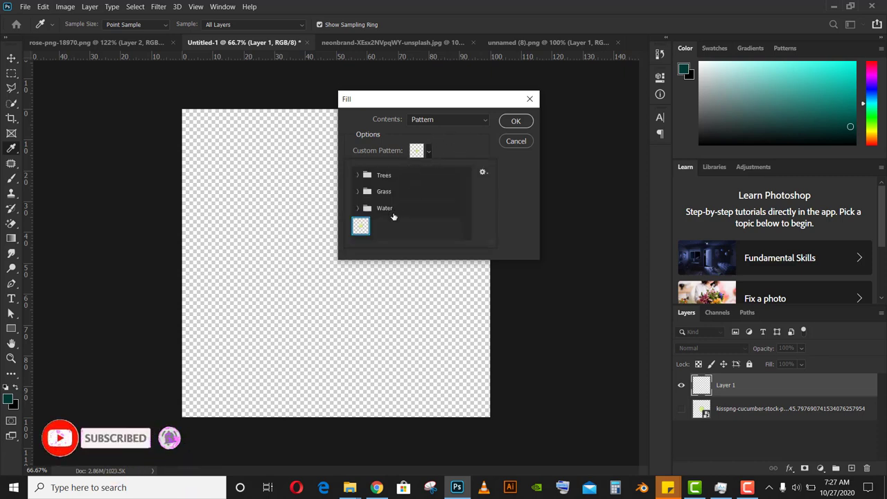
double_click(368, 224)
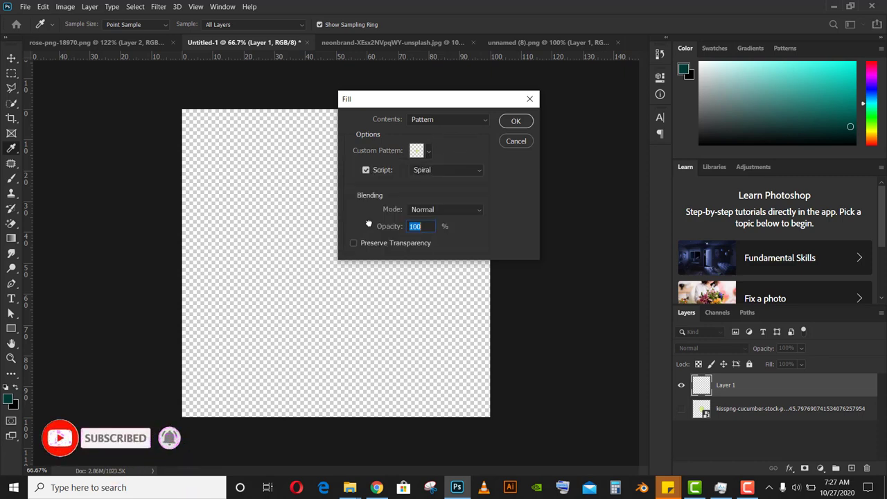
left_click(418, 173)
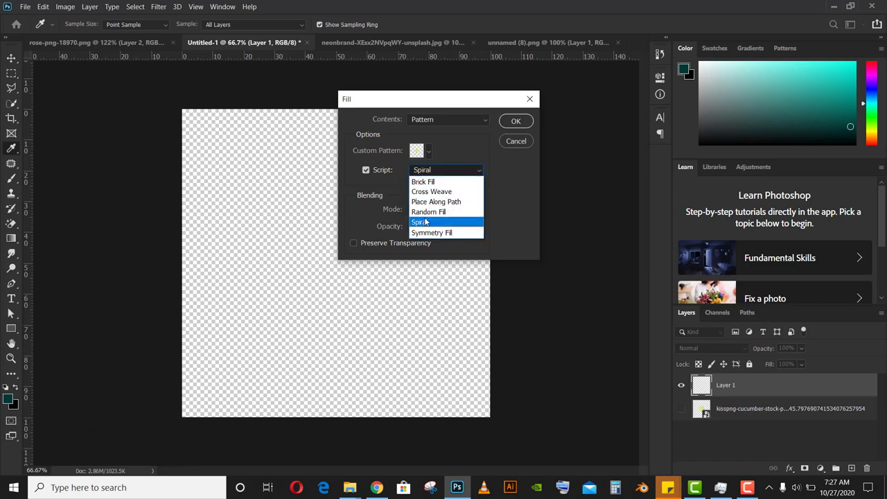
left_click(426, 221)
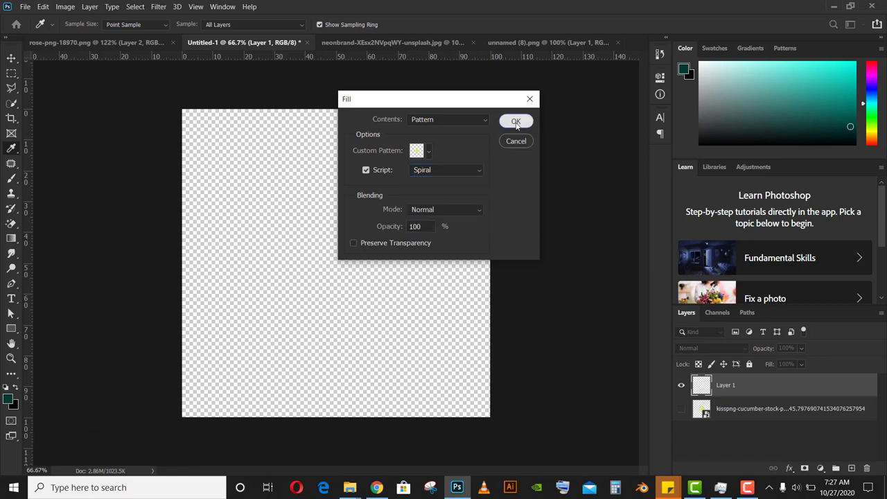
left_click(516, 121)
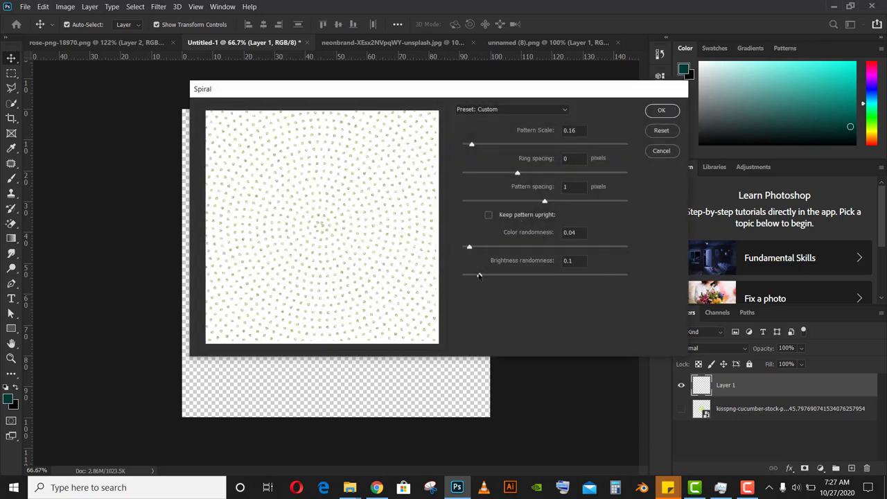
Lower the Spiral brightness randomness slightly and apply the cucumber spiral fill
left_click_drag(478, 276, 475, 276)
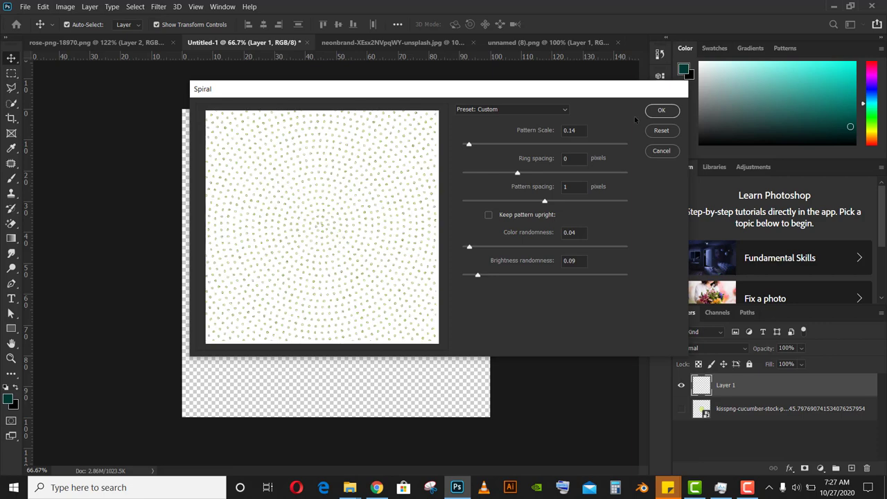
left_click(659, 112)
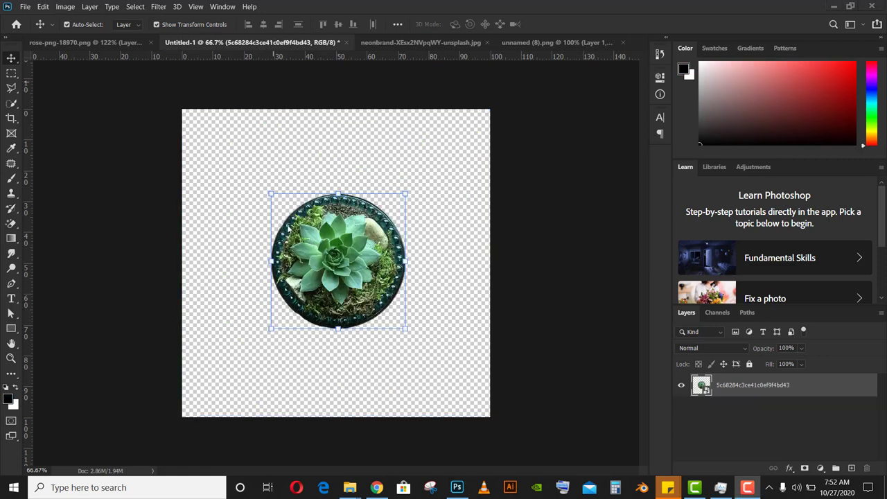
Define the succulent as a pattern named Plant and add an empty new layer
left_click(43, 7)
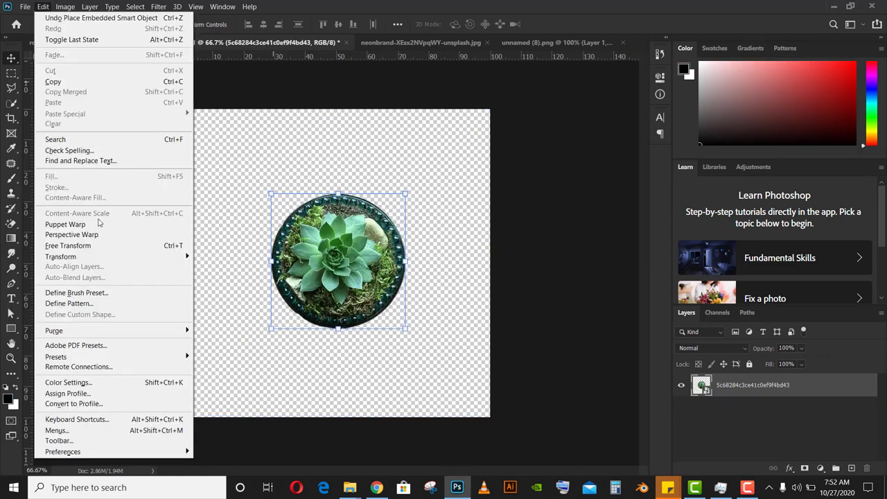
left_click(70, 302)
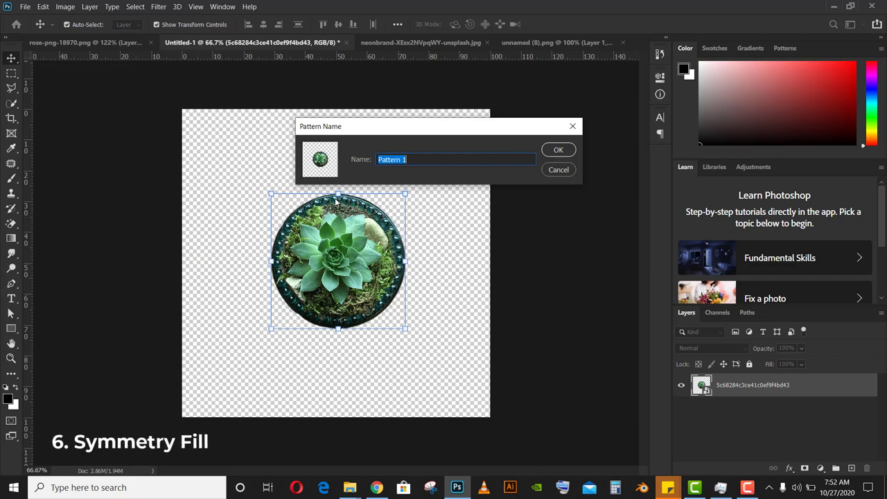
type("Plant")
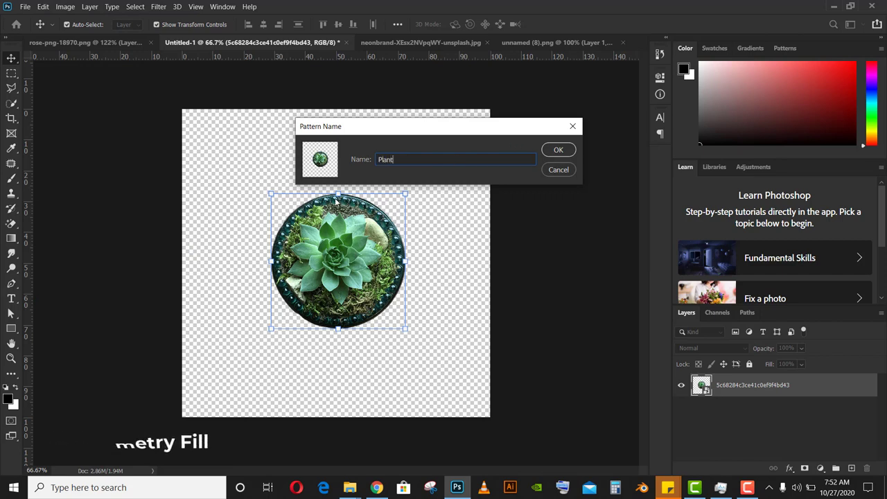
key("Return")
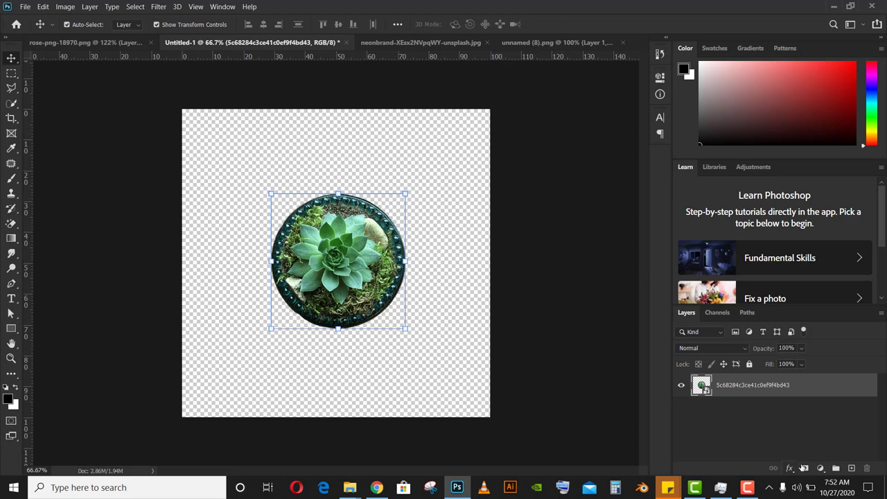
left_click(853, 468)
Hide the plant layer and fill the empty layer with the green pattern using Symmetry Fill
left_click(681, 408)
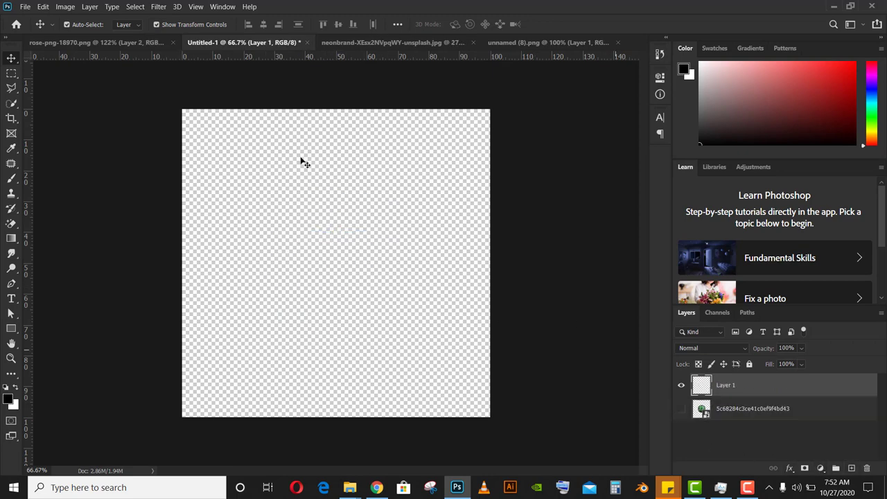
left_click(42, 6)
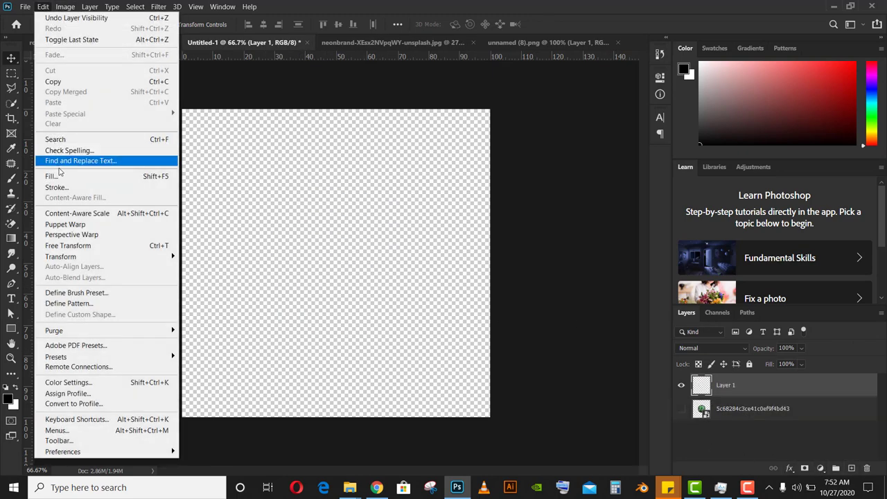
left_click(53, 176)
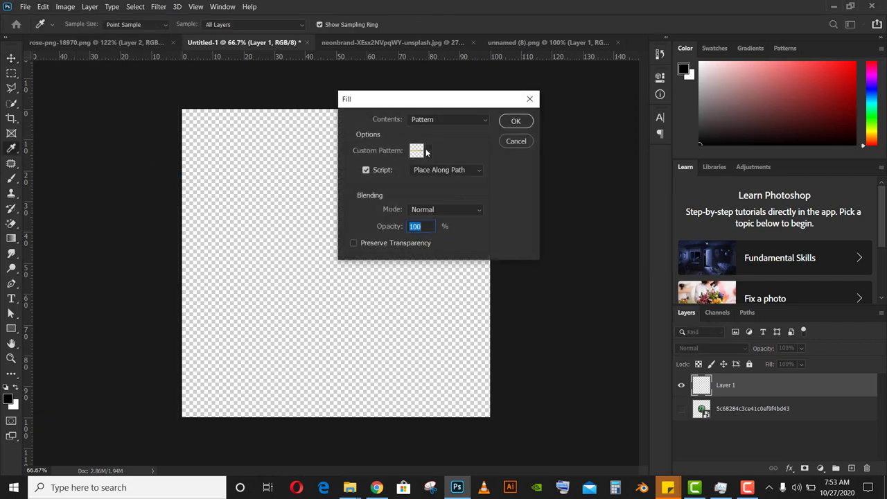
left_click(383, 171)
left_click(447, 170)
left_click(432, 232)
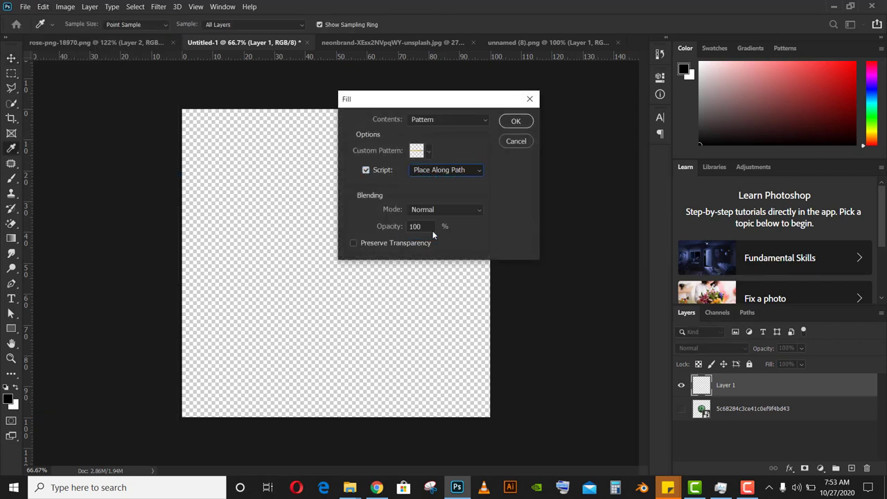
left_click(425, 151)
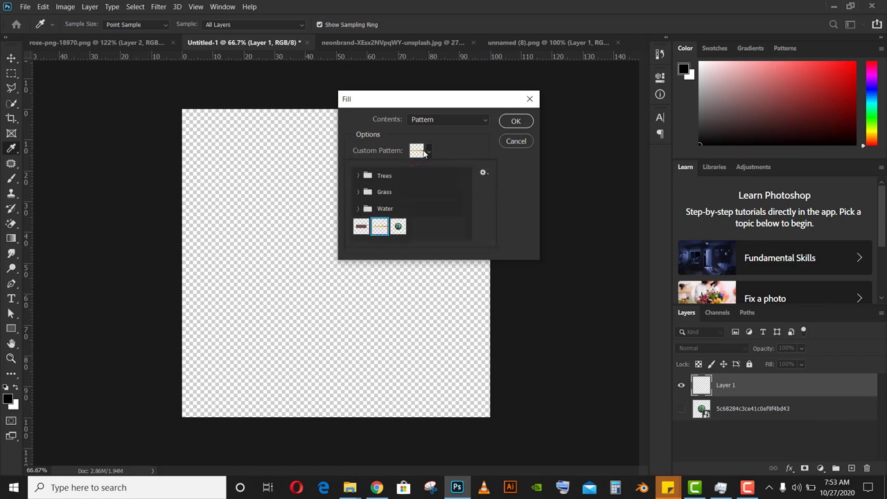
left_click(397, 226)
left_click(510, 123)
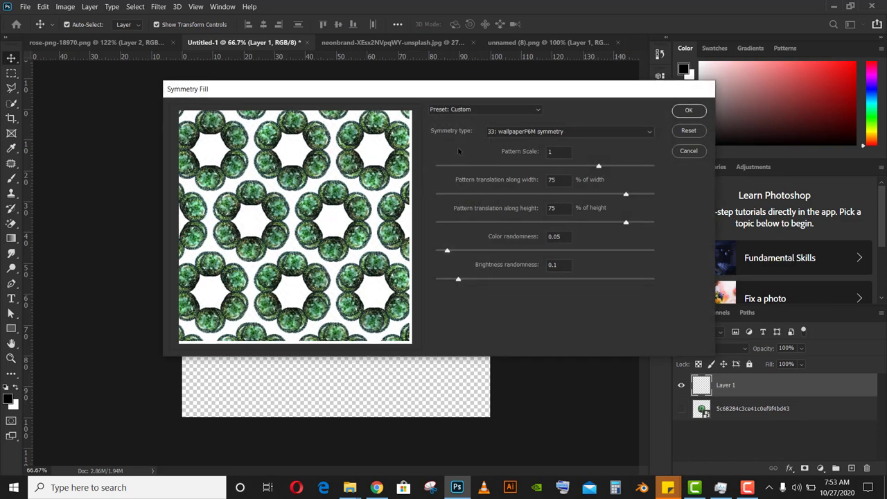
Set the symmetry pattern scale near 0.4 with translations of 2% width and -5% height
left_click(566, 166)
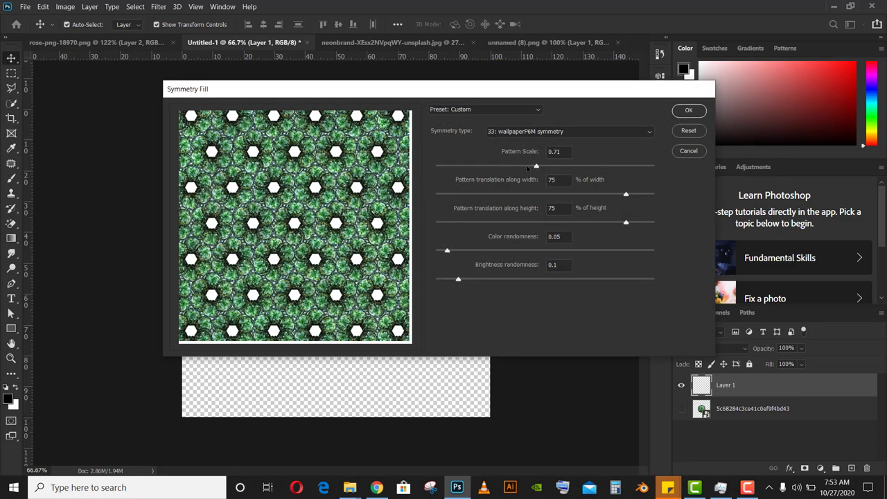
left_click_drag(527, 169, 525, 168)
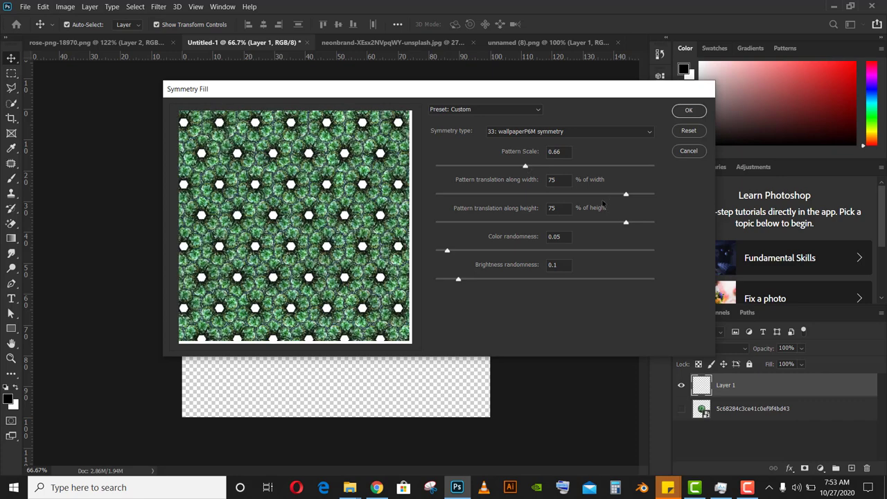
left_click_drag(600, 197, 571, 194)
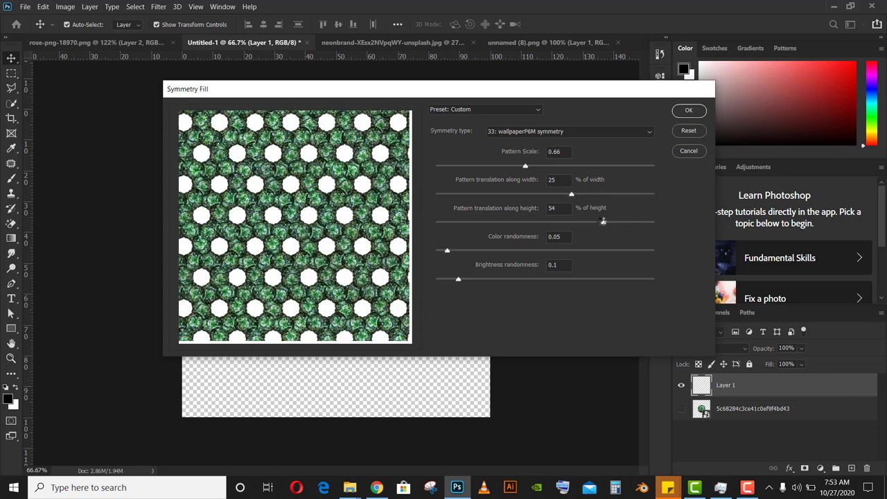
left_click_drag(602, 222, 573, 224)
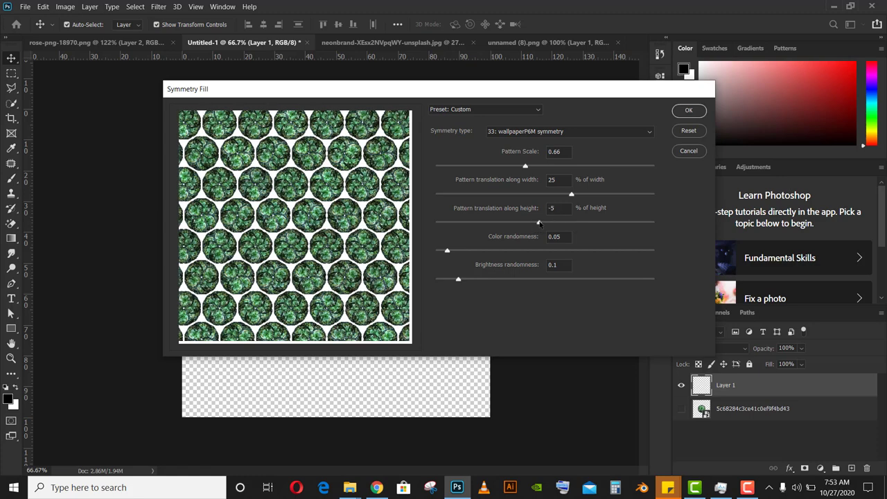
left_click(501, 166)
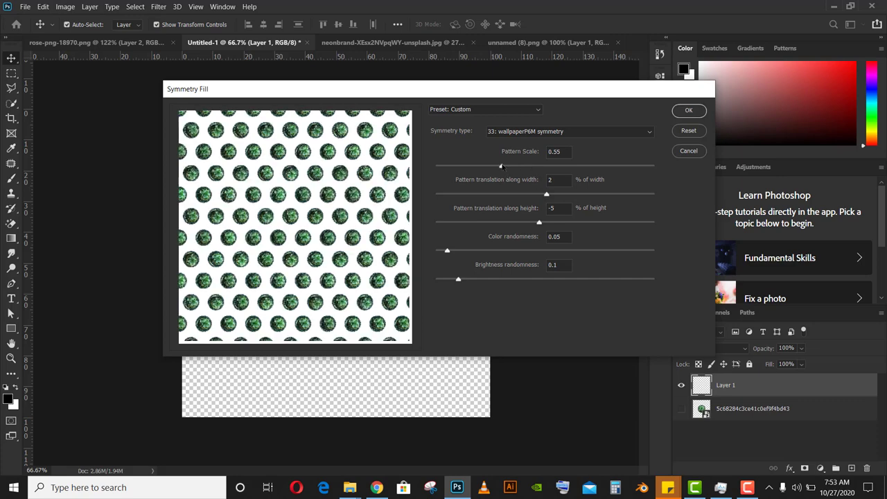
left_click(484, 166)
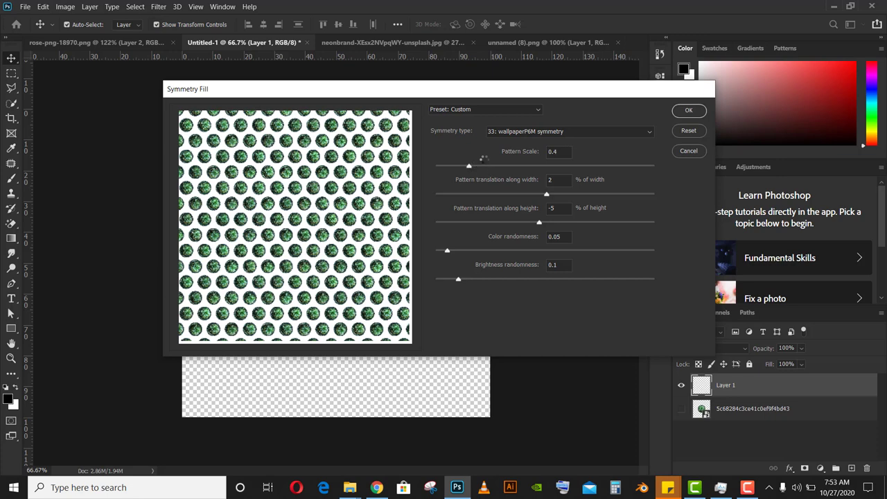
left_click(531, 131)
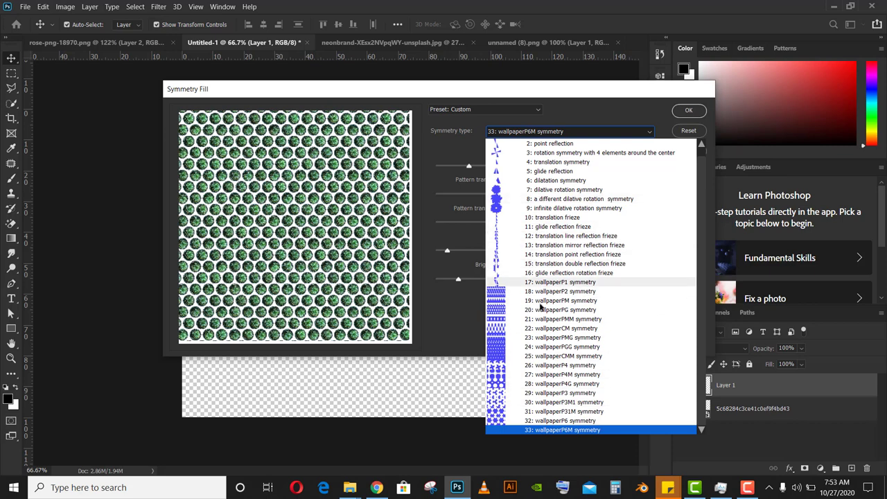
Try symmetry types 22: wallpaperCM and 7: dilative rotation, settling back on 22
left_click(531, 328)
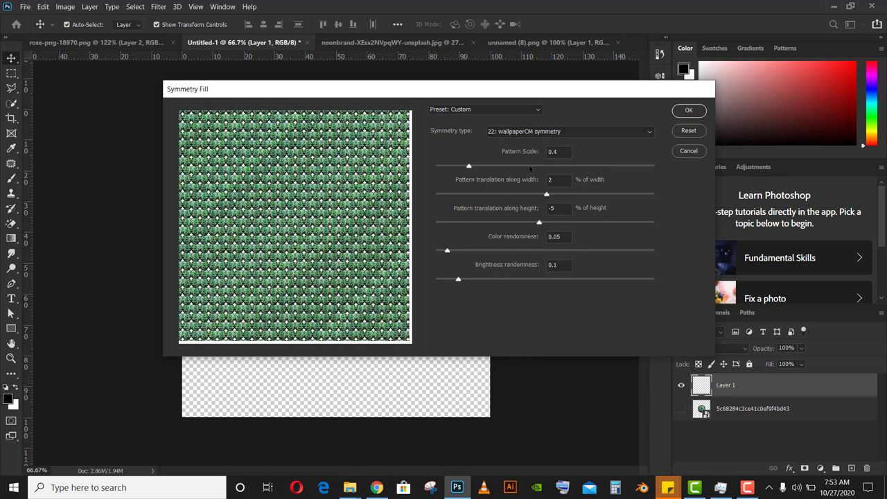
left_click(528, 133)
left_click(551, 198)
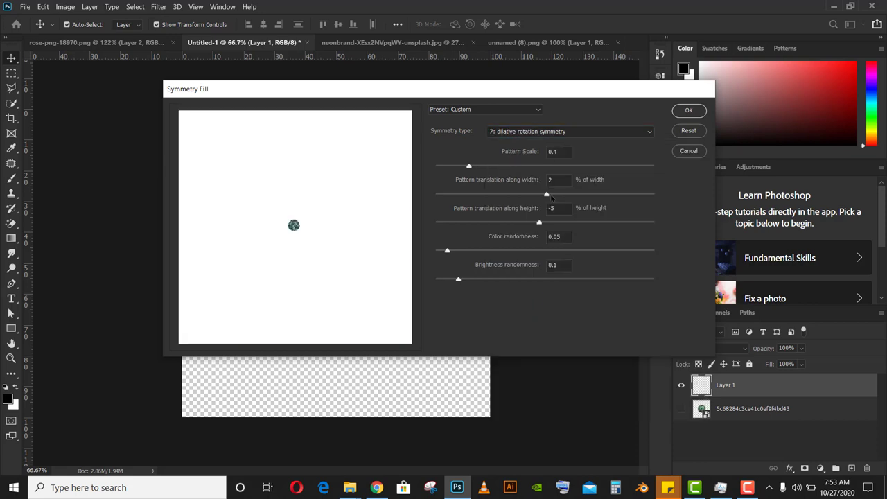
left_click(538, 131)
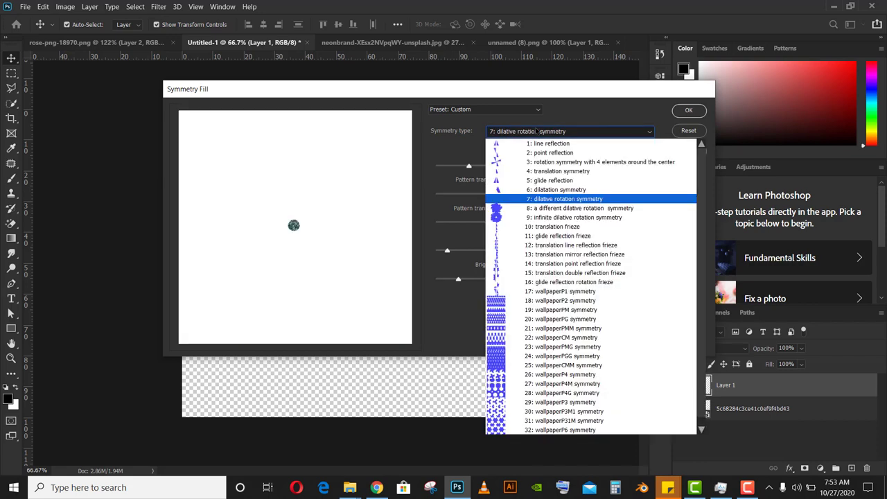
left_click(531, 338)
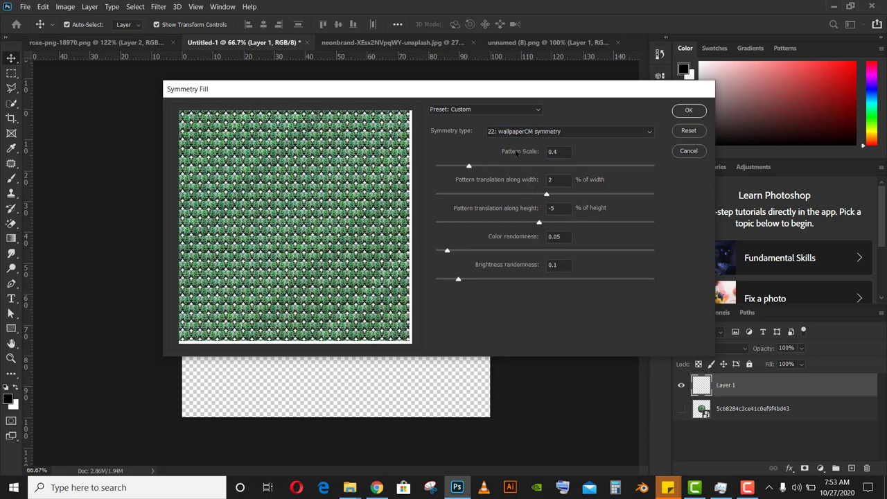
Drag the width translation to about -45% and switch to 28: wallpaperP4G symmetry
left_click(532, 194)
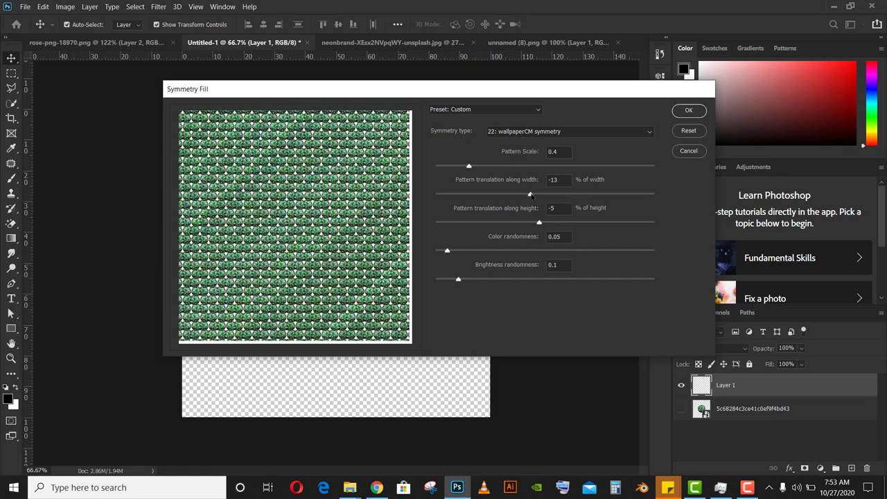
left_click(507, 195)
left_click_drag(507, 196, 495, 195)
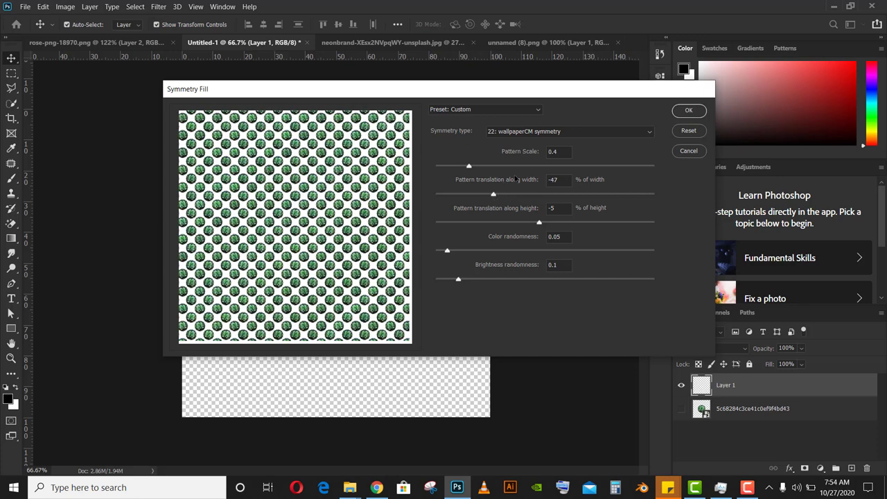
left_click(557, 131)
left_click(527, 397)
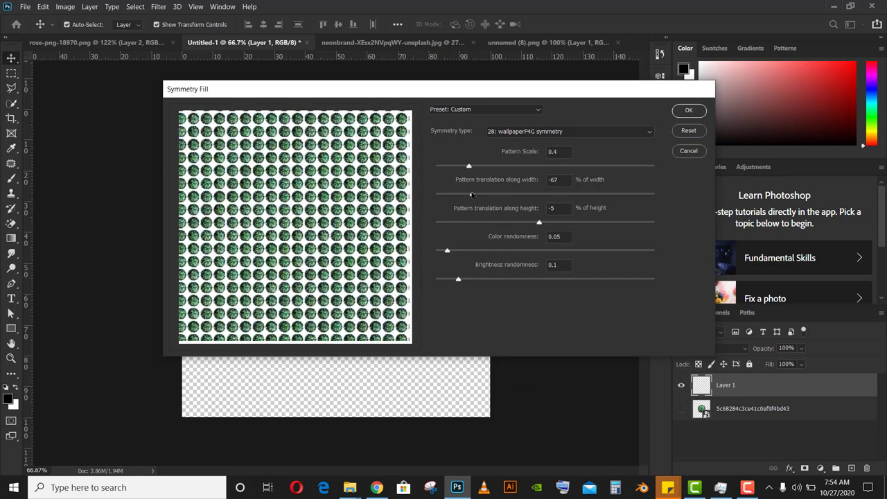
Switch to 32: wallpaperP6 symmetry at scale 0.31 with width translation -82%
left_click(532, 132)
left_click(507, 429)
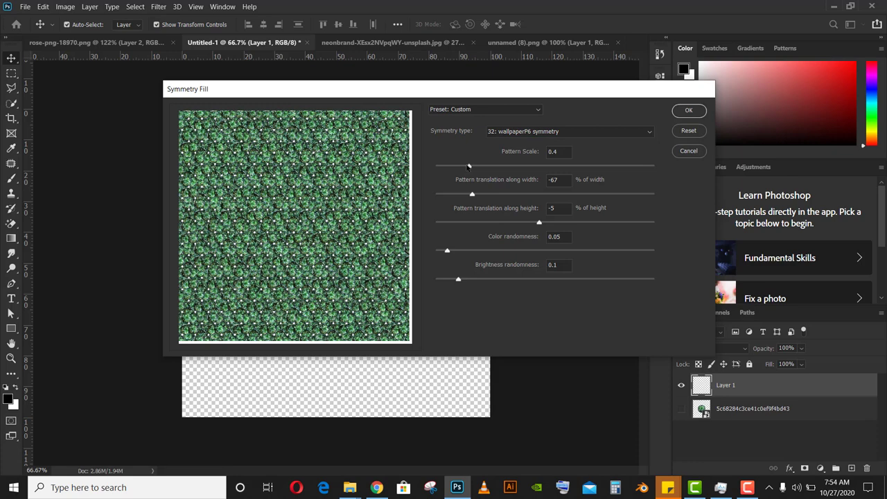
left_click_drag(468, 167, 461, 165)
left_click(449, 167)
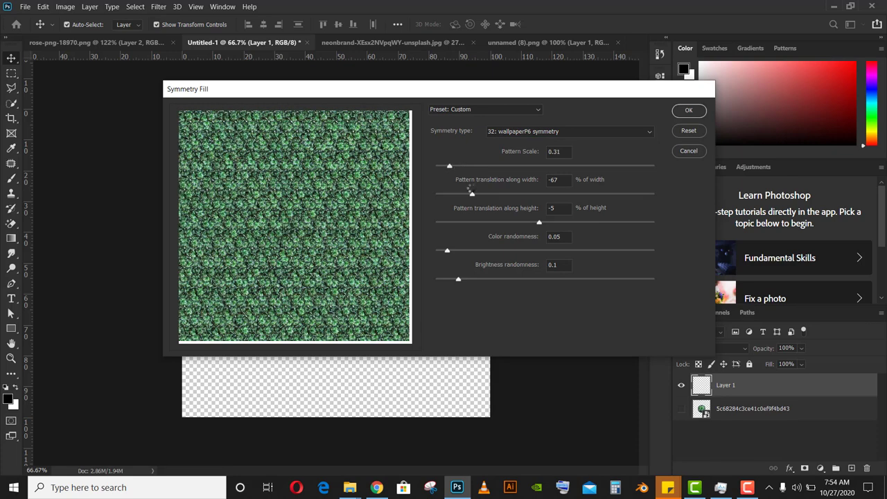
left_click_drag(474, 195, 456, 195)
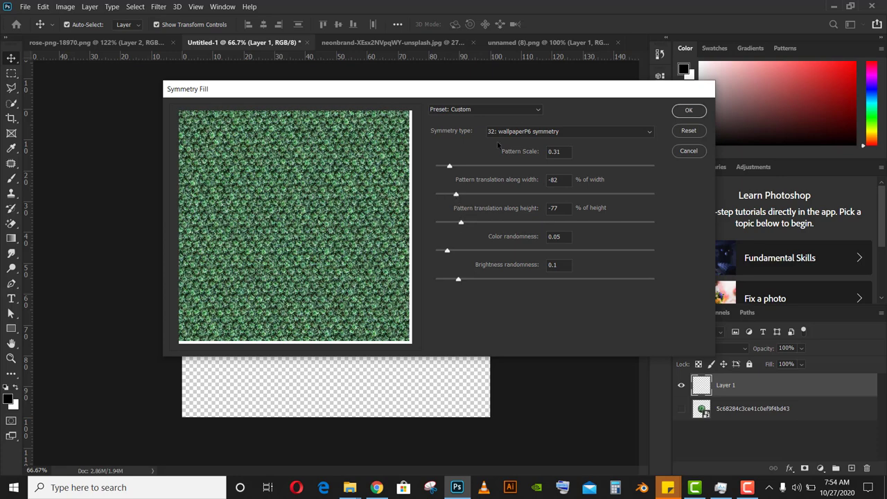
Change to 29: wallpaperP3 symmetry and raise the height translation to -54%
left_click(522, 131)
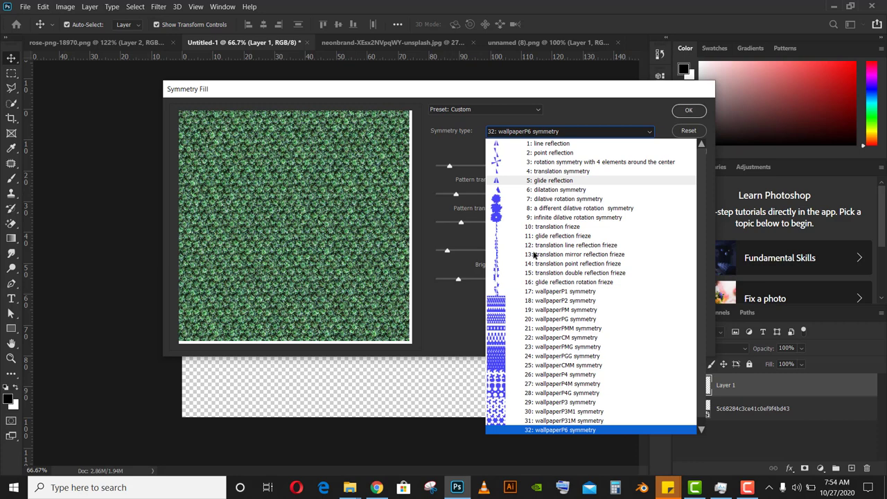
left_click(553, 402)
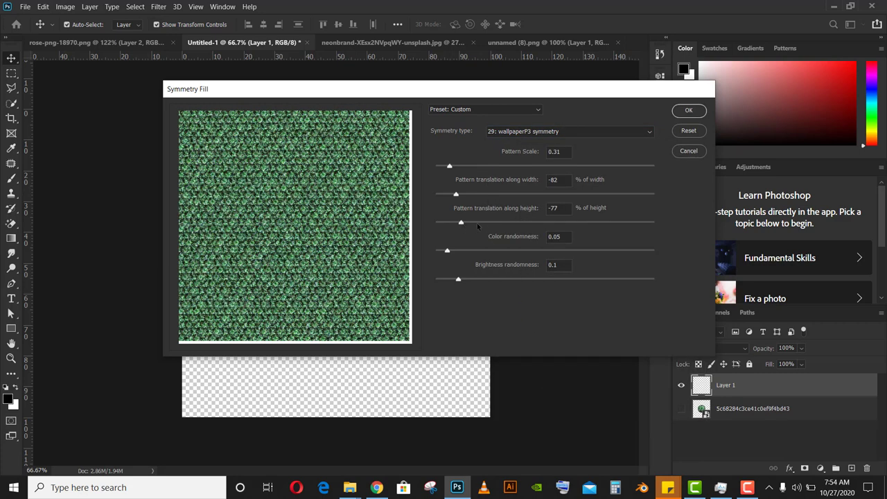
left_click_drag(477, 222, 485, 222)
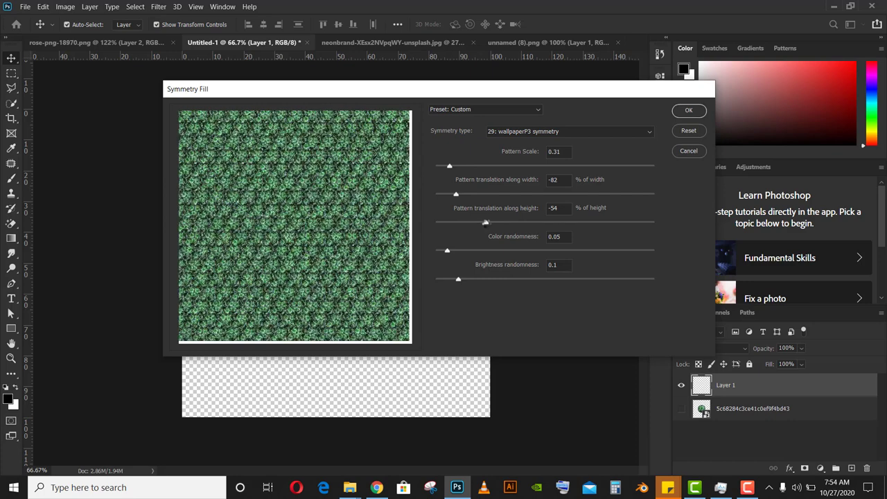
Apply the wallpaperP3 symmetry fill, covering Layer 1 with tiled potted succulents
left_click(684, 112)
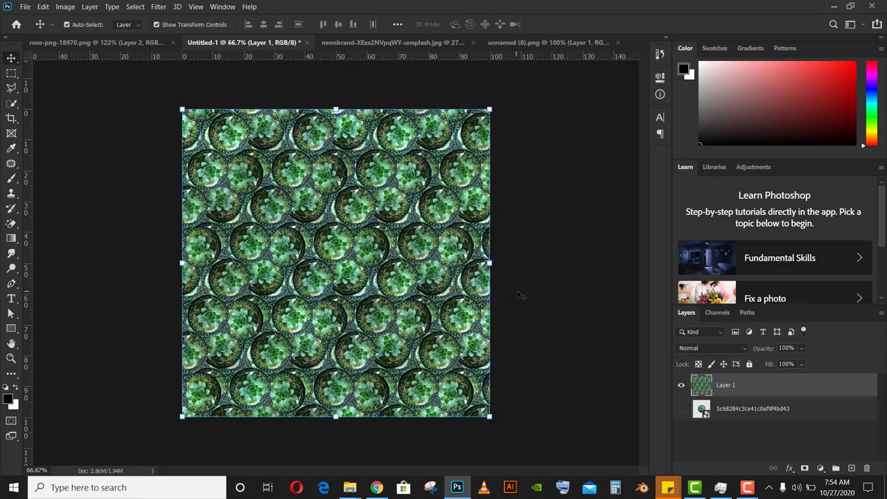
key("ctrl")
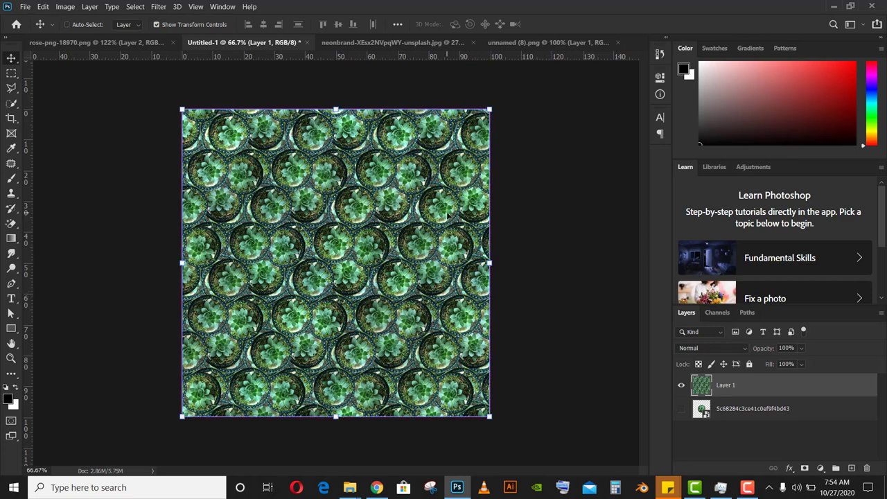